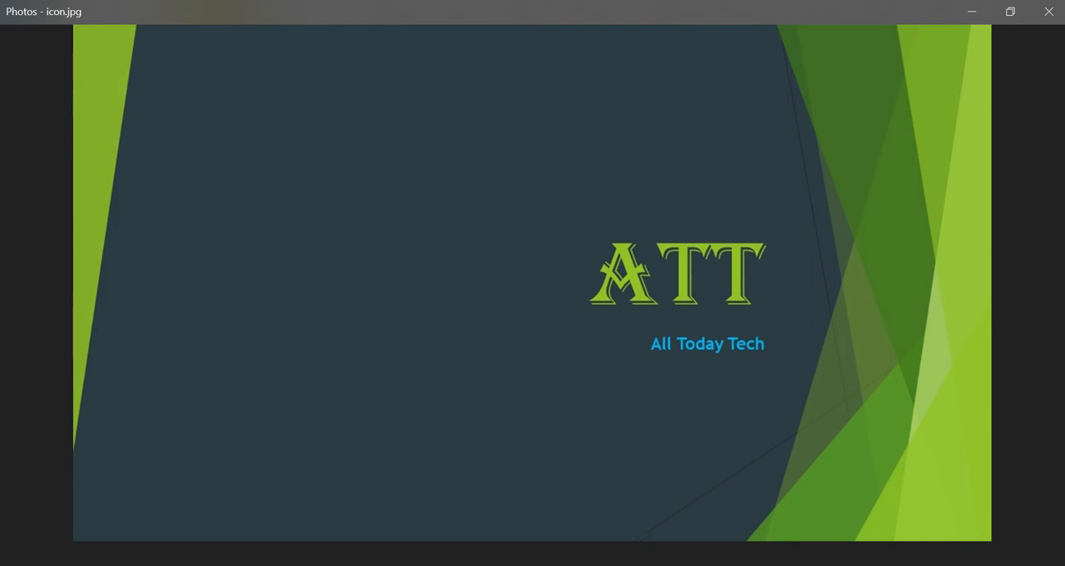
# Step: Switch to the open Word document and place the cursor at the start of the first paragraph, before "Technology"
pyautogui.moveTo(639, 565)
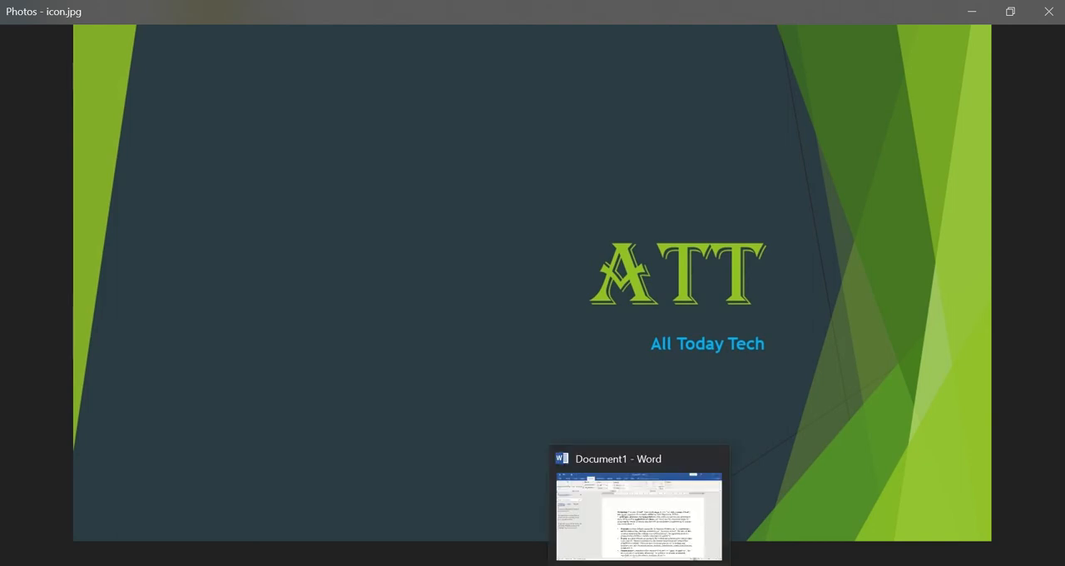
pyautogui.click(639, 565)
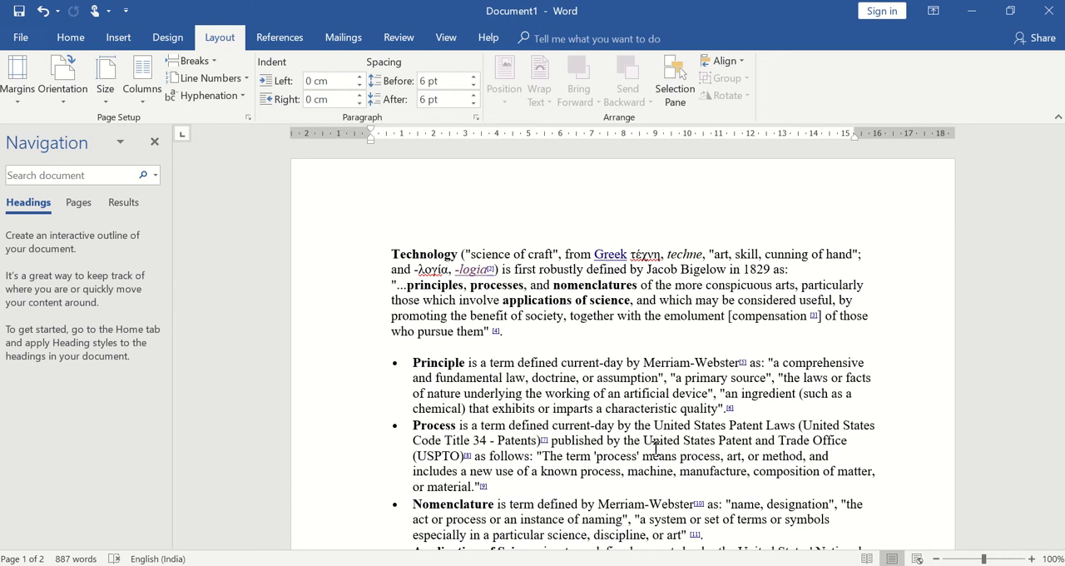
pyautogui.click(19, 107)
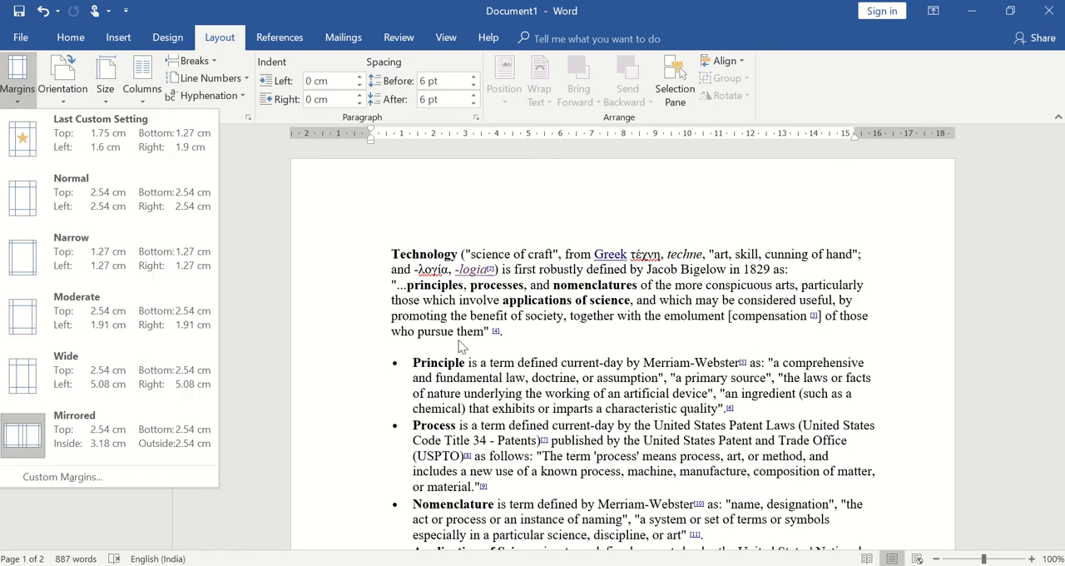
pyautogui.click(355, 195)
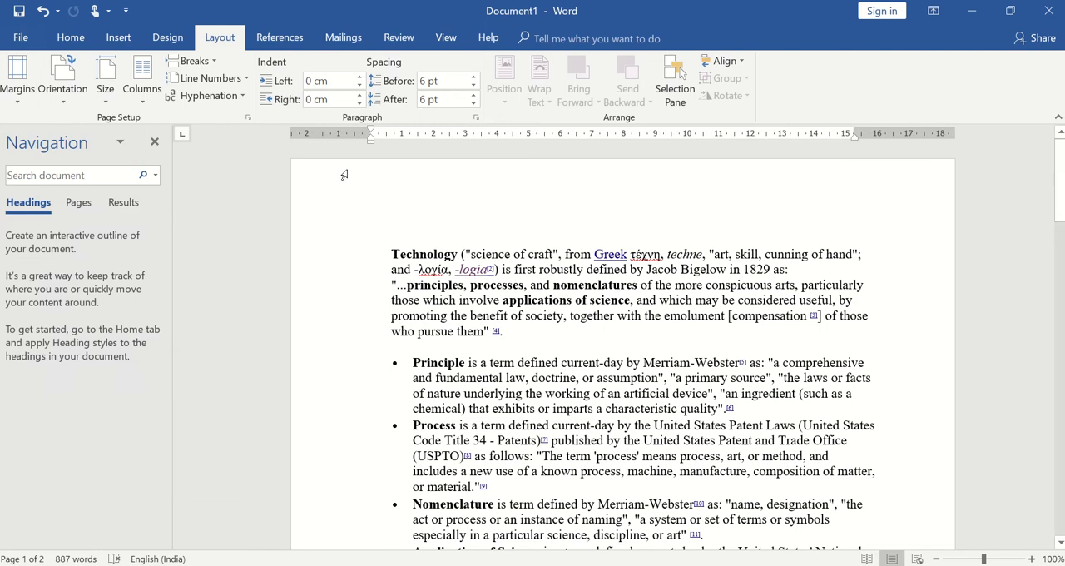
pyautogui.click(388, 253)
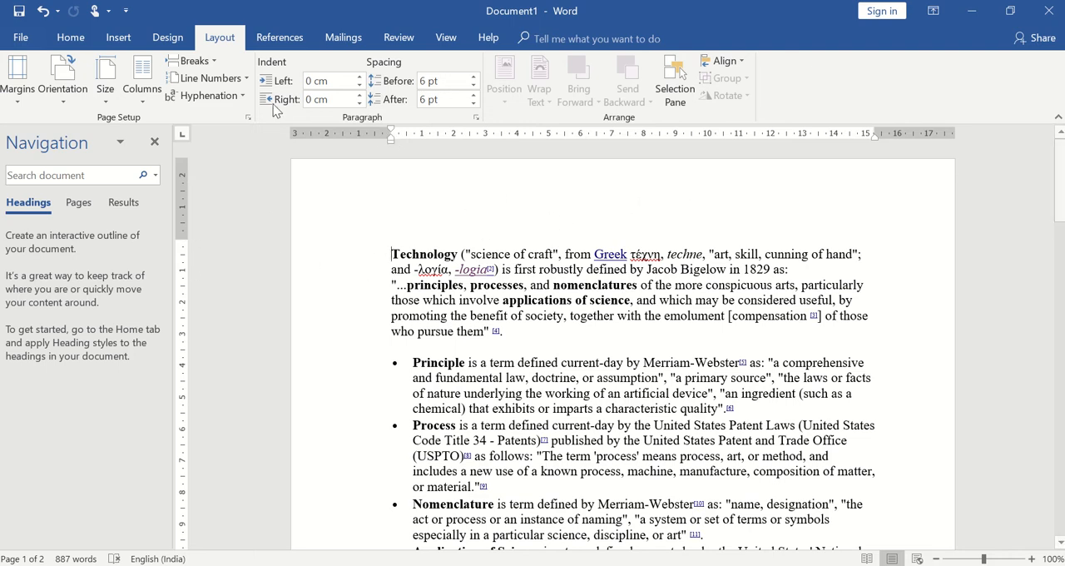
# Step: Try the Last Custom Setting margins (1.75 cm top, 1.6 cm left) and the Normal 2.54 cm margins on the document
pyautogui.click(17, 102)
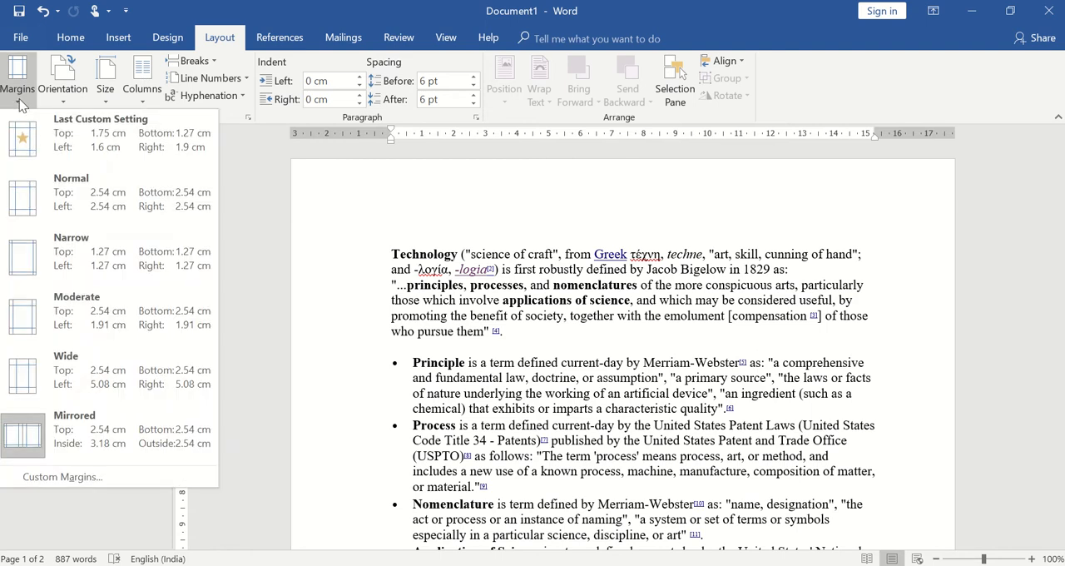
pyautogui.click(85, 157)
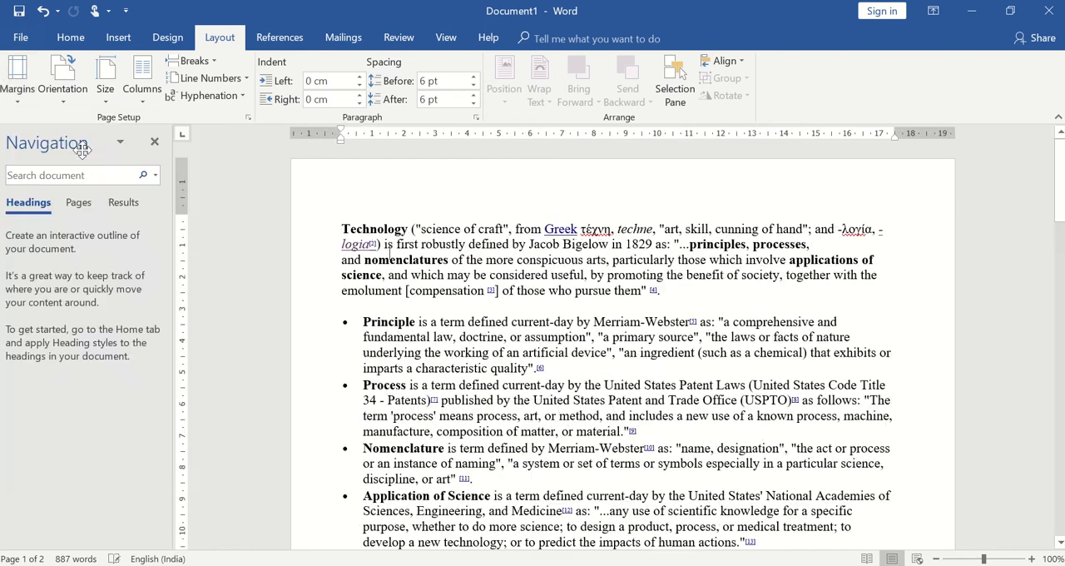
pyautogui.click(19, 93)
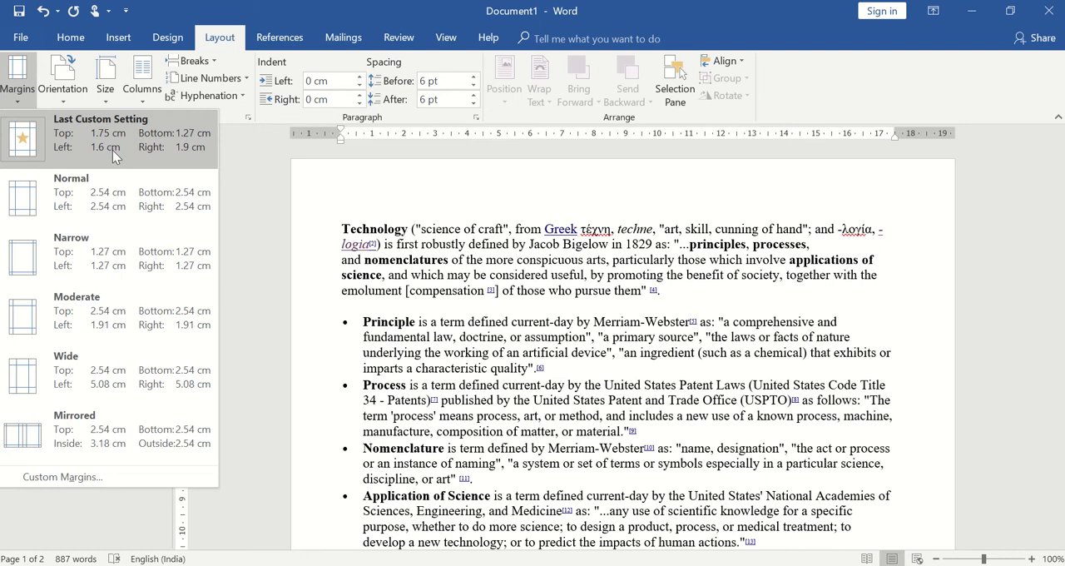
pyautogui.click(106, 199)
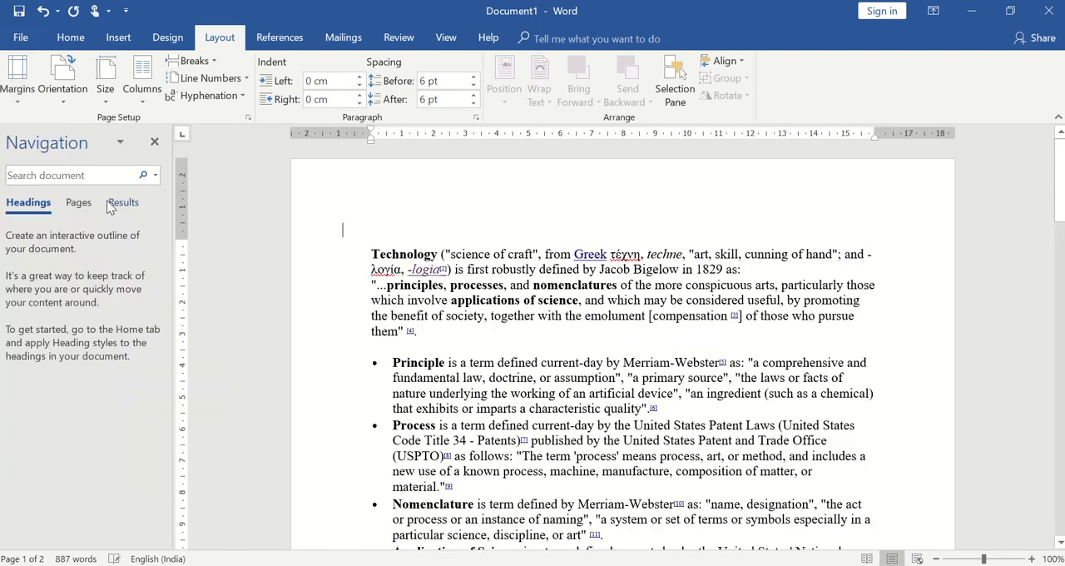
# Step: Try the Narrow margin preset (1.27 cm all round) and the Moderate preset (1.91 cm left and right) on the document
pyautogui.click(23, 102)
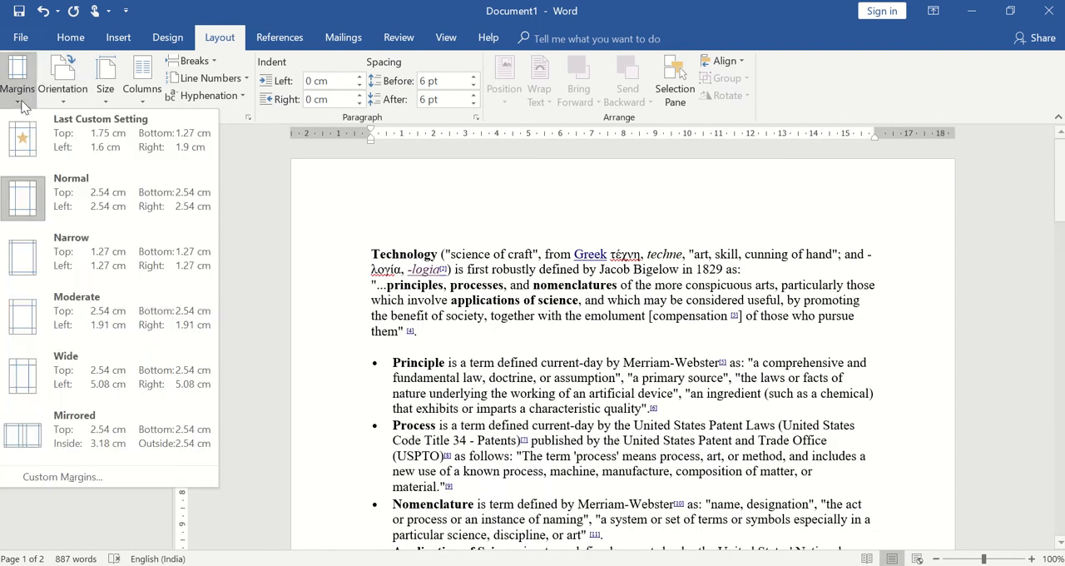
pyautogui.click(52, 250)
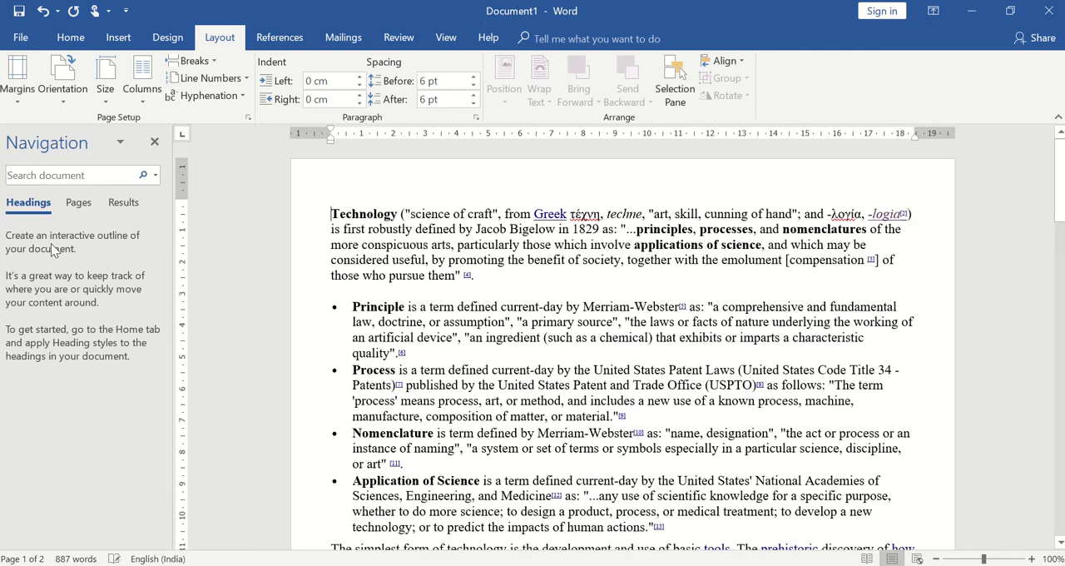
pyautogui.click(23, 98)
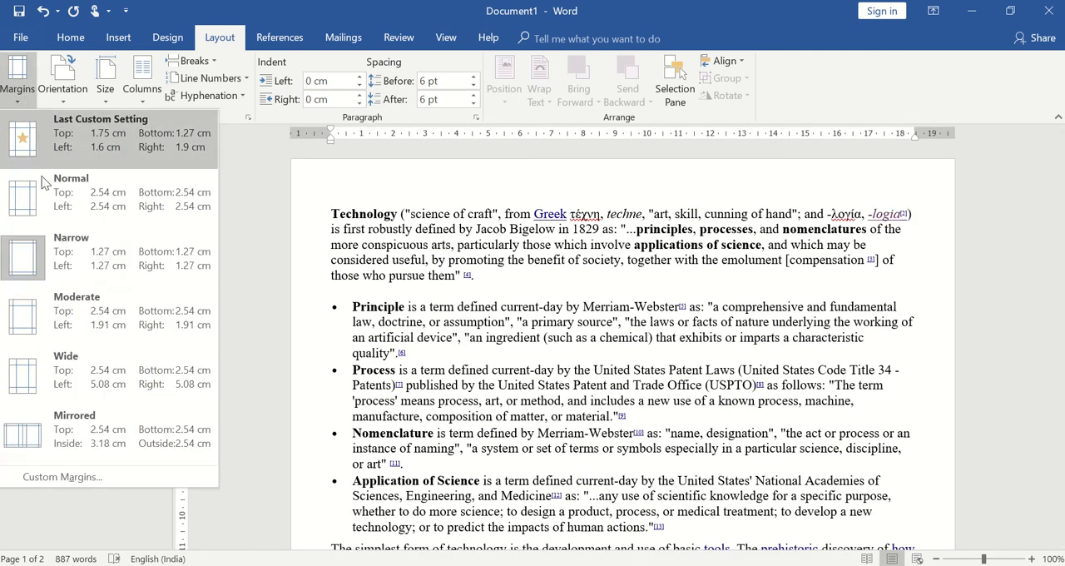
pyautogui.click(76, 299)
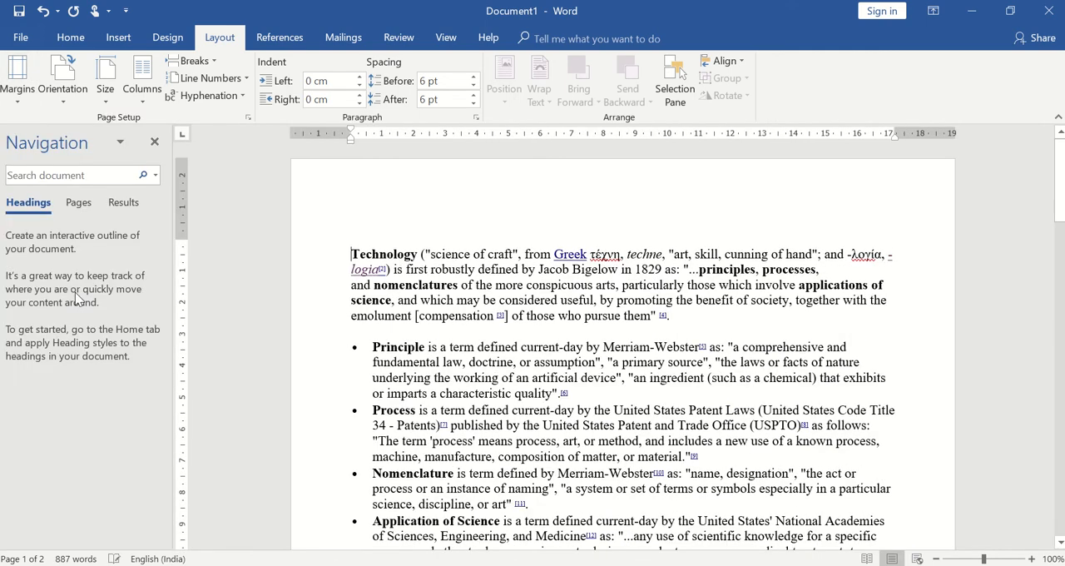
# Step: Try the Wide margin preset (5.08 cm left and right) and the Mirrored preset (3.18 cm inside, 2.54 cm outside)
pyautogui.click(18, 98)
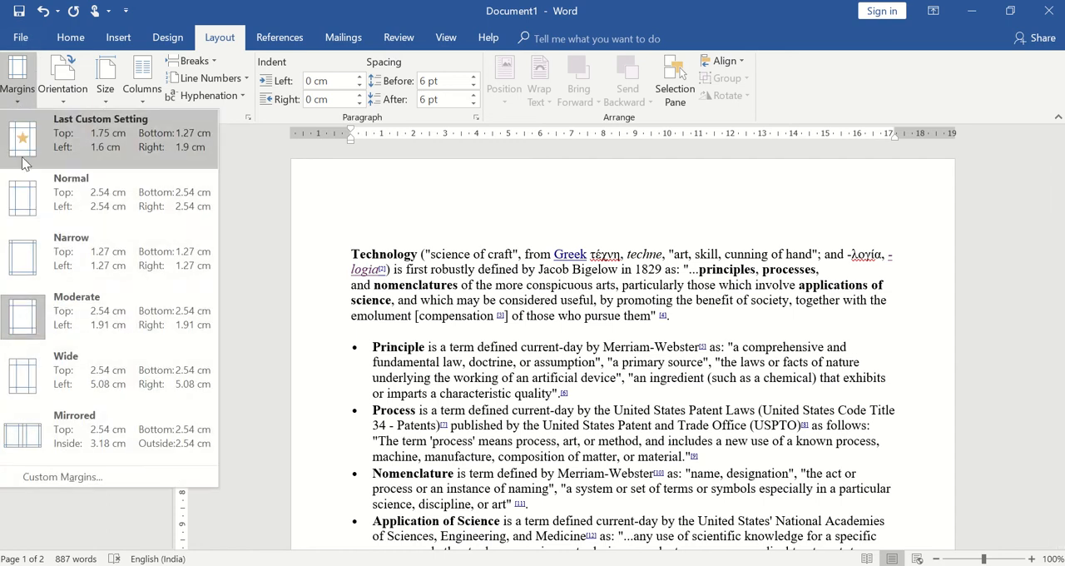
pyautogui.click(56, 358)
pyautogui.click(23, 98)
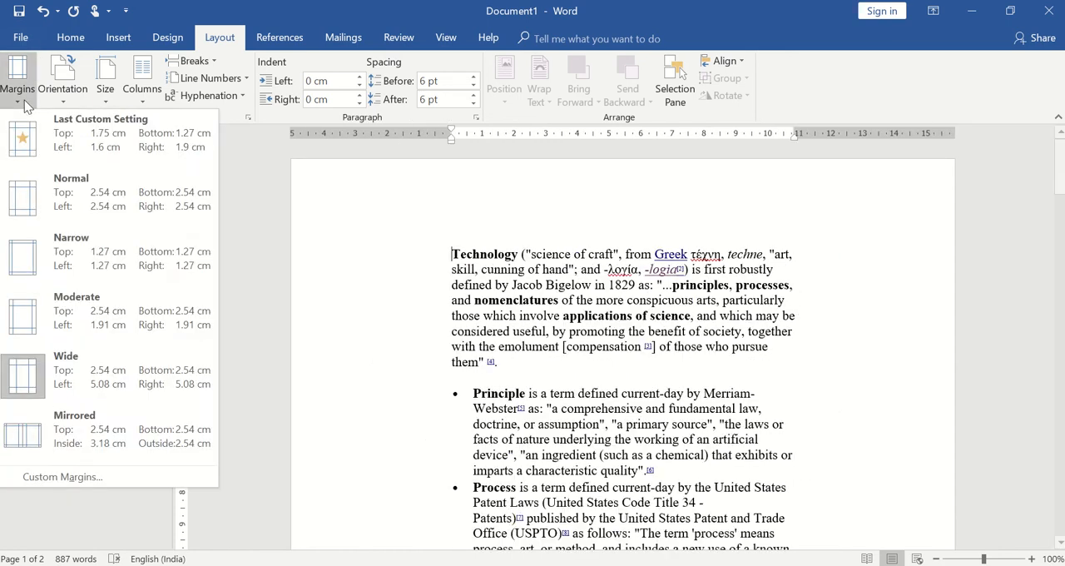
pyautogui.click(36, 426)
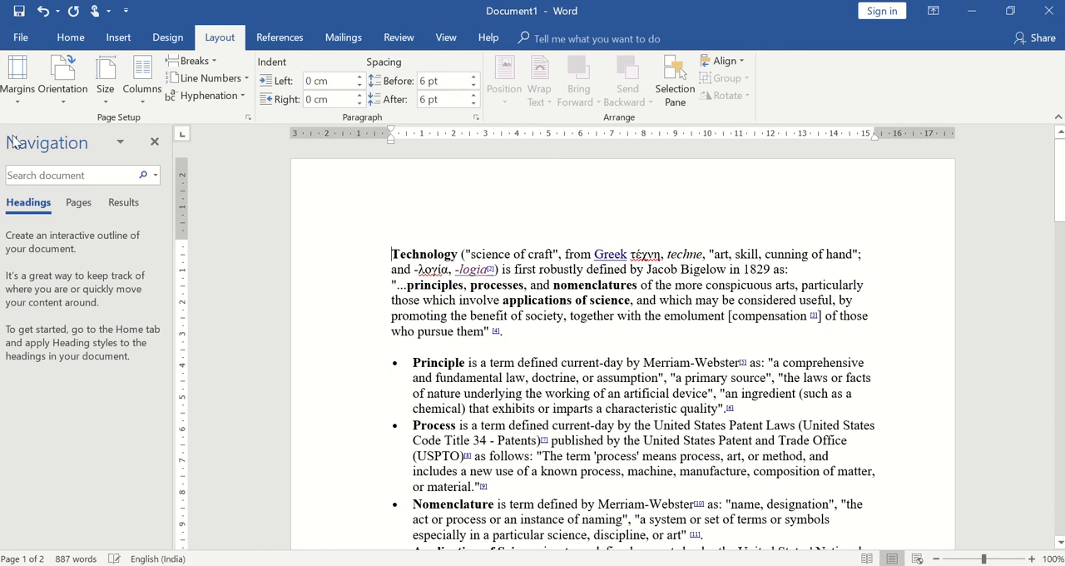
# Step: Open the custom margin settings and accept the mirror margins for the whole document
pyautogui.click(5, 100)
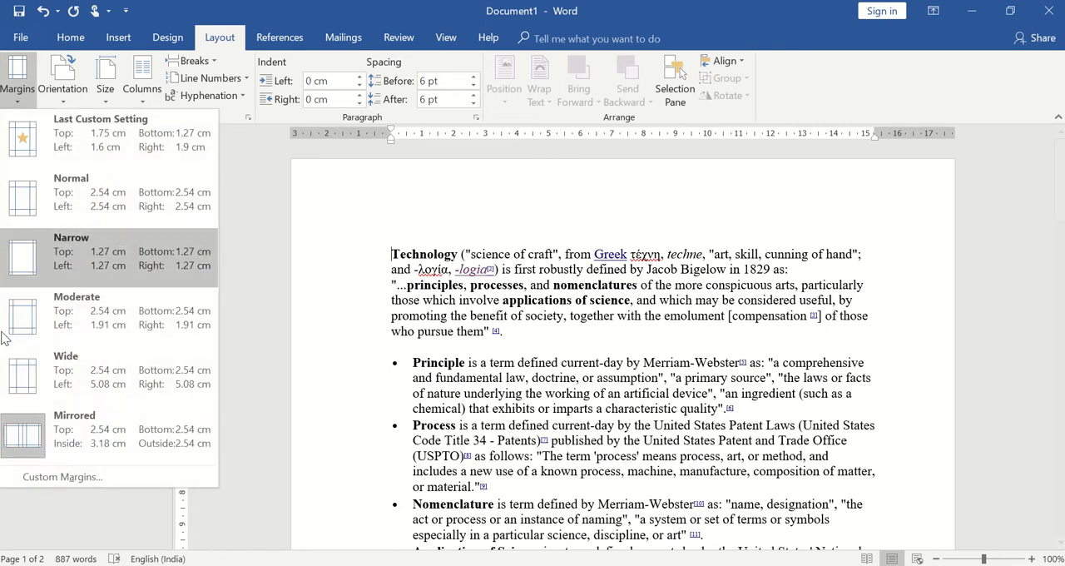
pyautogui.click(32, 478)
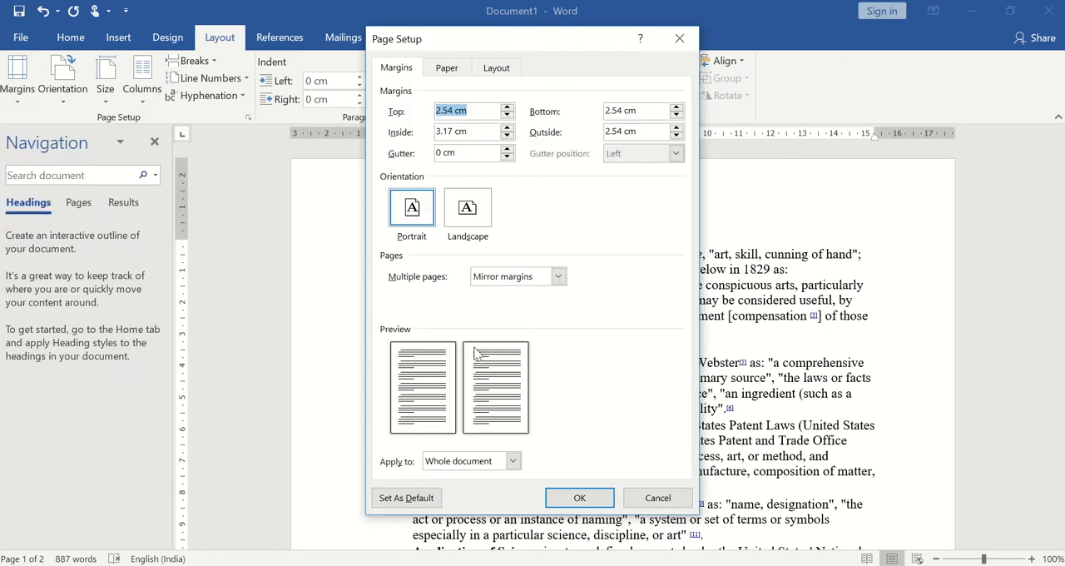
pyautogui.click(579, 498)
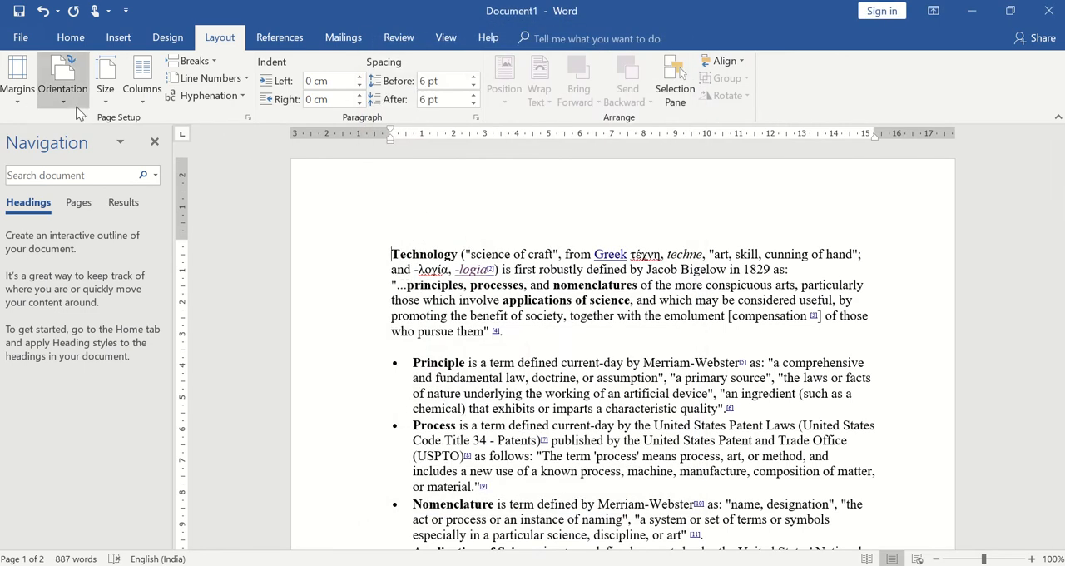
# Step: Apply the Normal margin preset with 2.54 cm on all four sides to the document
pyautogui.click(18, 91)
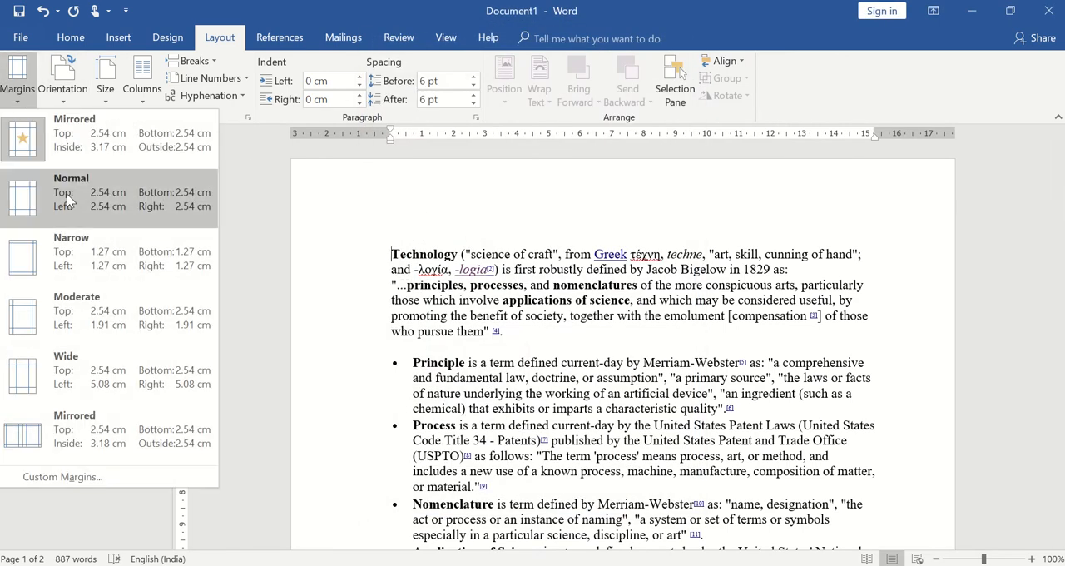
pyautogui.click(67, 199)
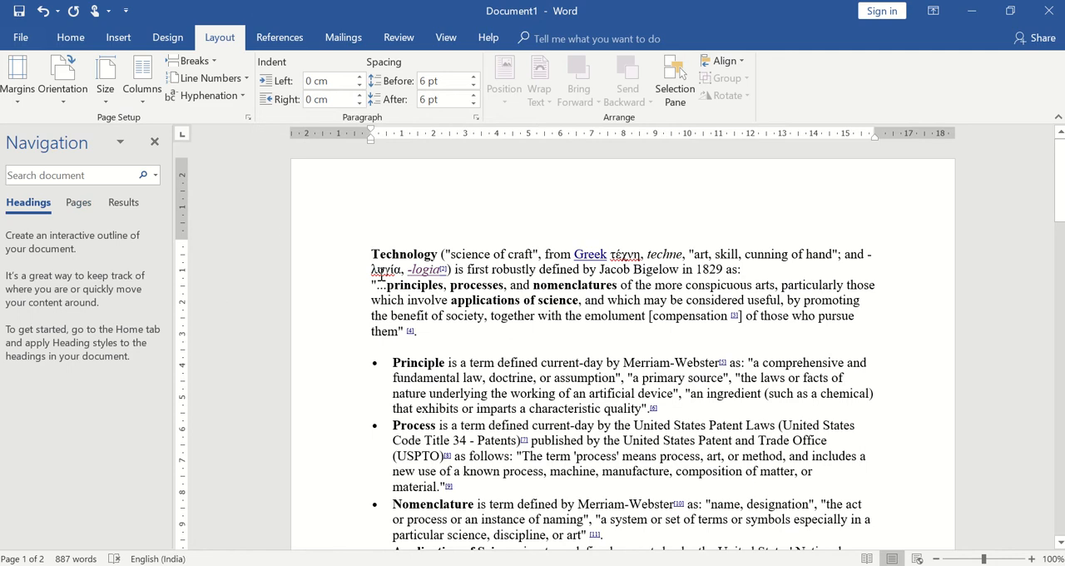
# Step: Set the page orientation to Portrait and close the Navigation pane
pyautogui.click(65, 98)
pyautogui.click(95, 125)
pyautogui.click(155, 143)
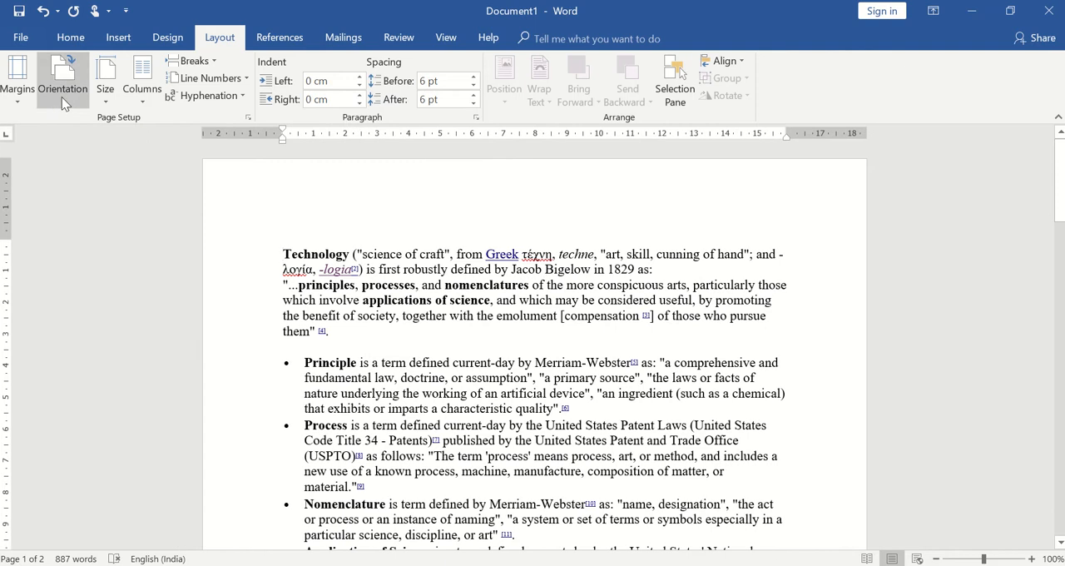
# Step: Switch the page orientation to Landscape and return it to Portrait
pyautogui.click(62, 96)
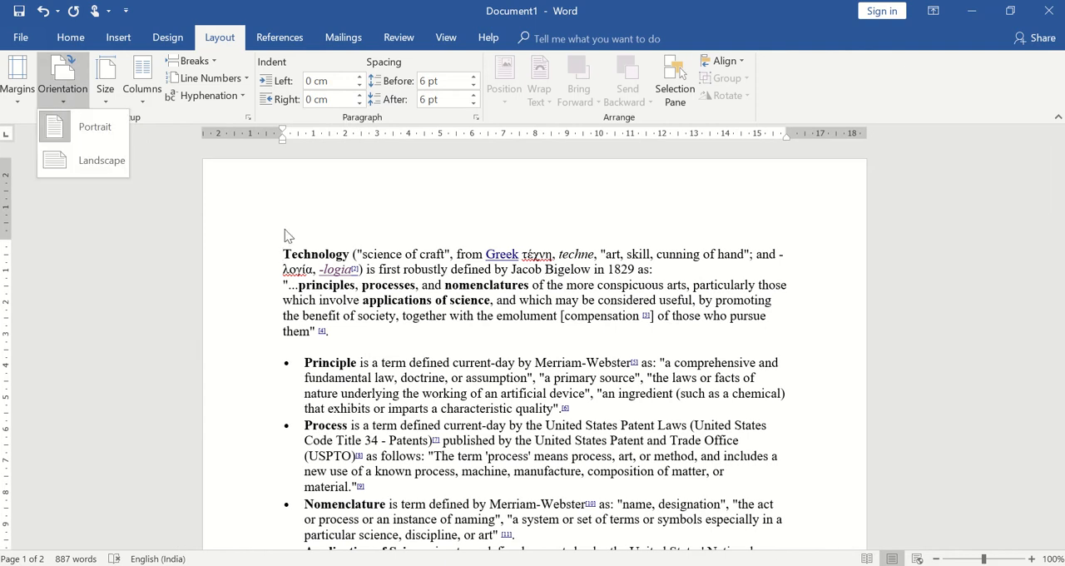
pyautogui.click(100, 159)
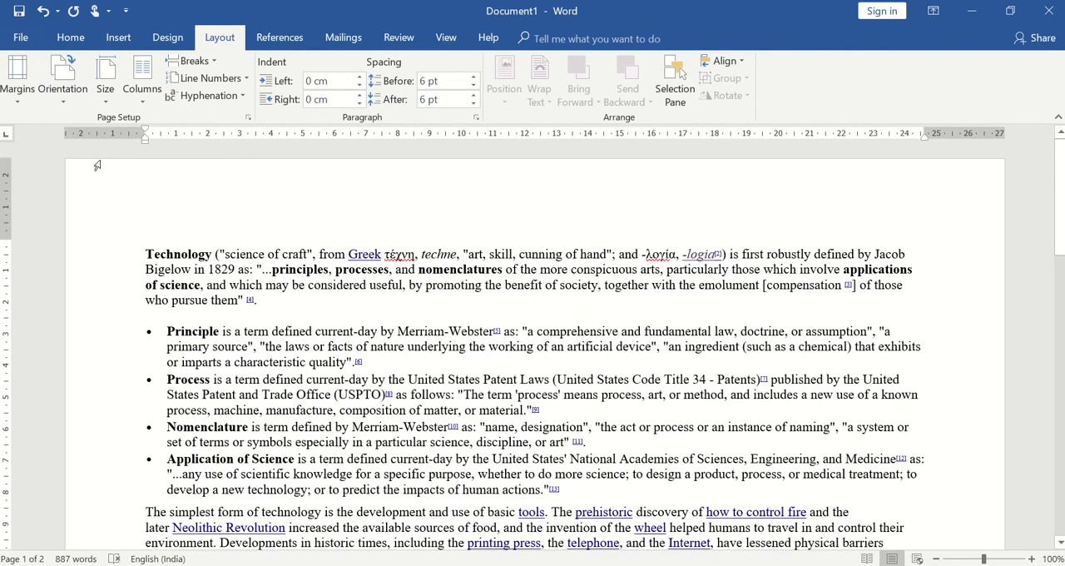
pyautogui.click(62, 98)
pyautogui.click(71, 126)
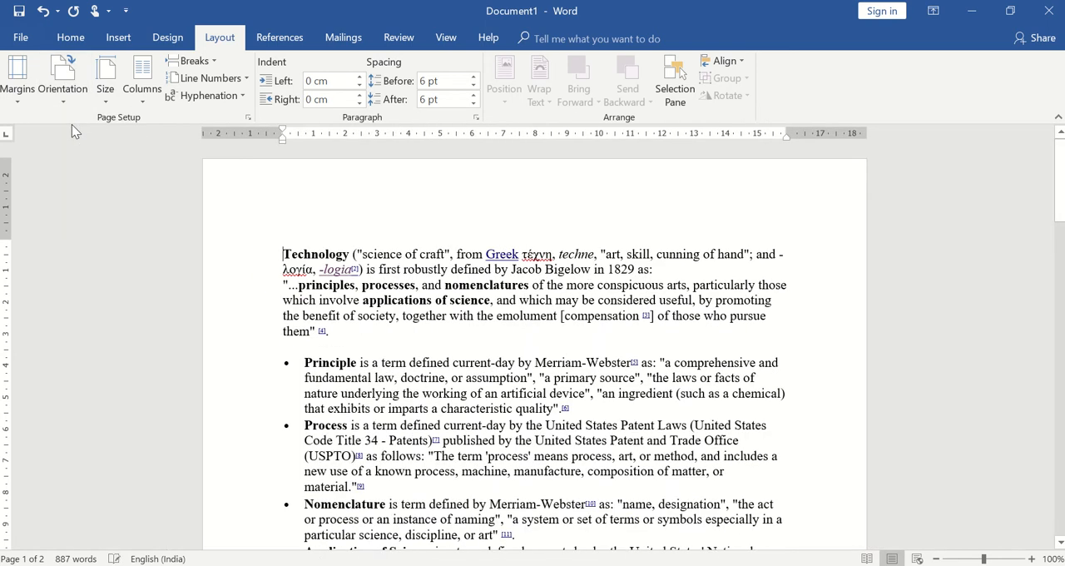
# Step: Try the A5 (148 x 210 mm) and Legal (8.5" x 14") paper sizes on the document
pyautogui.click(106, 98)
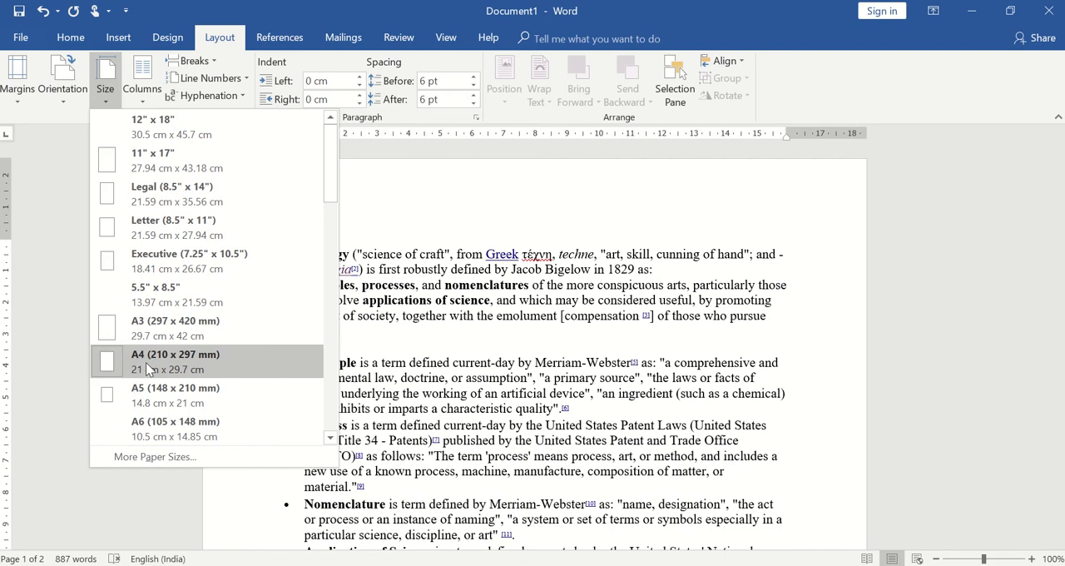
pyautogui.click(152, 396)
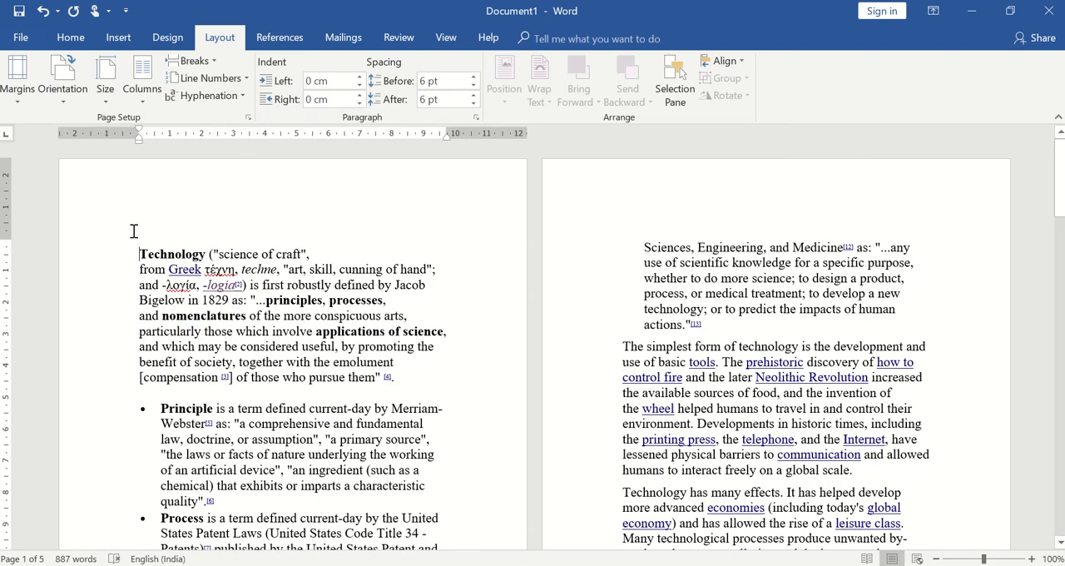
pyautogui.click(111, 106)
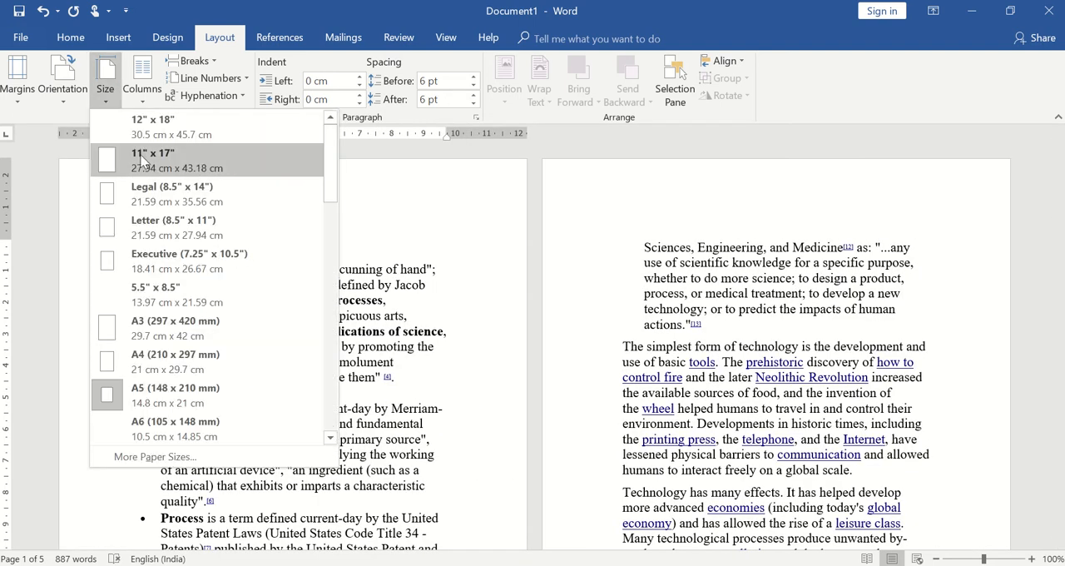
pyautogui.click(152, 191)
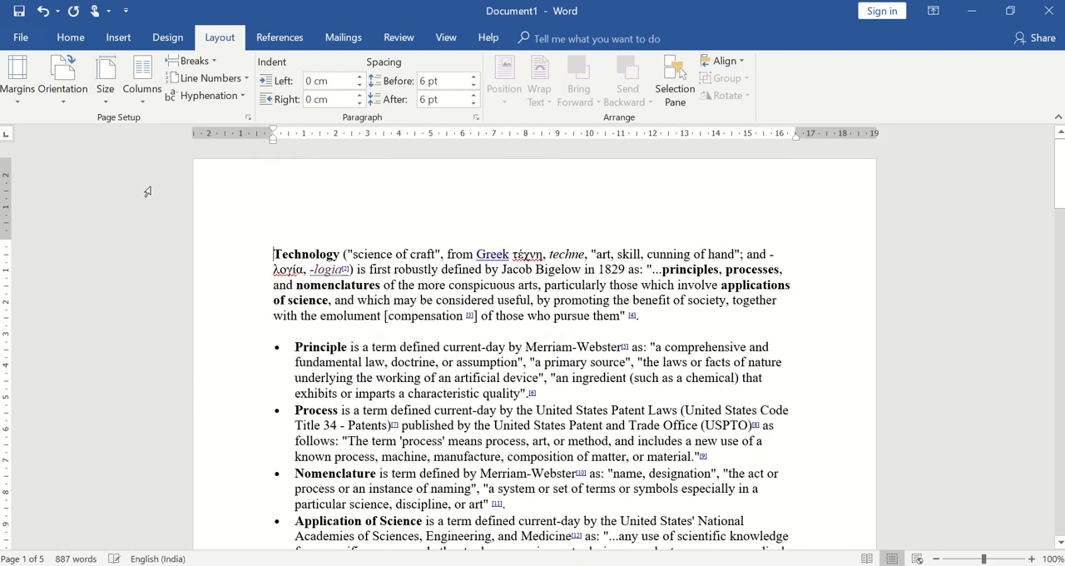
# Step: Set the document's paper size to A4 (210 x 297 mm)
pyautogui.click(105, 93)
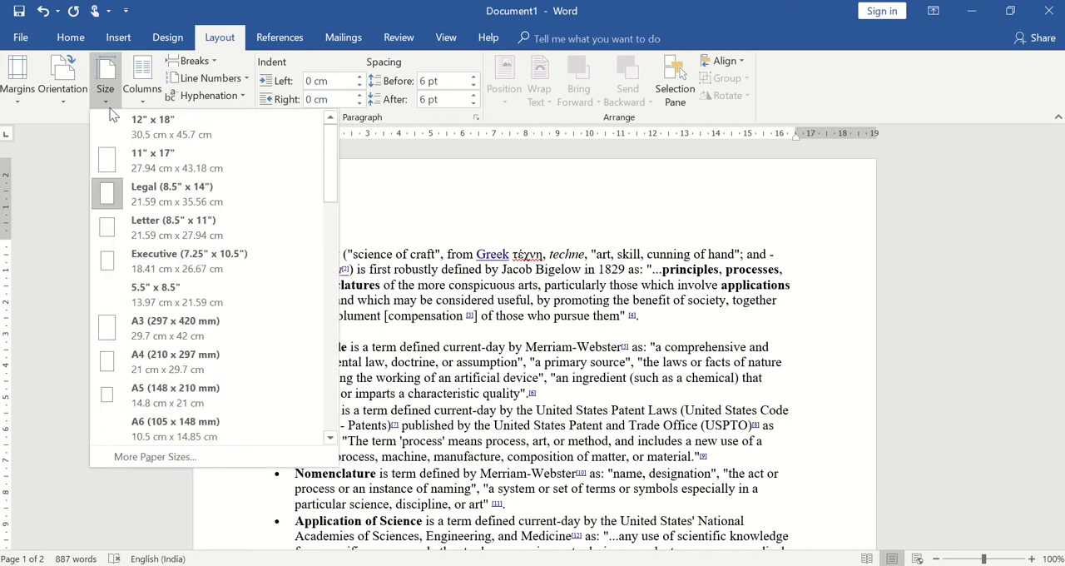
pyautogui.click(161, 359)
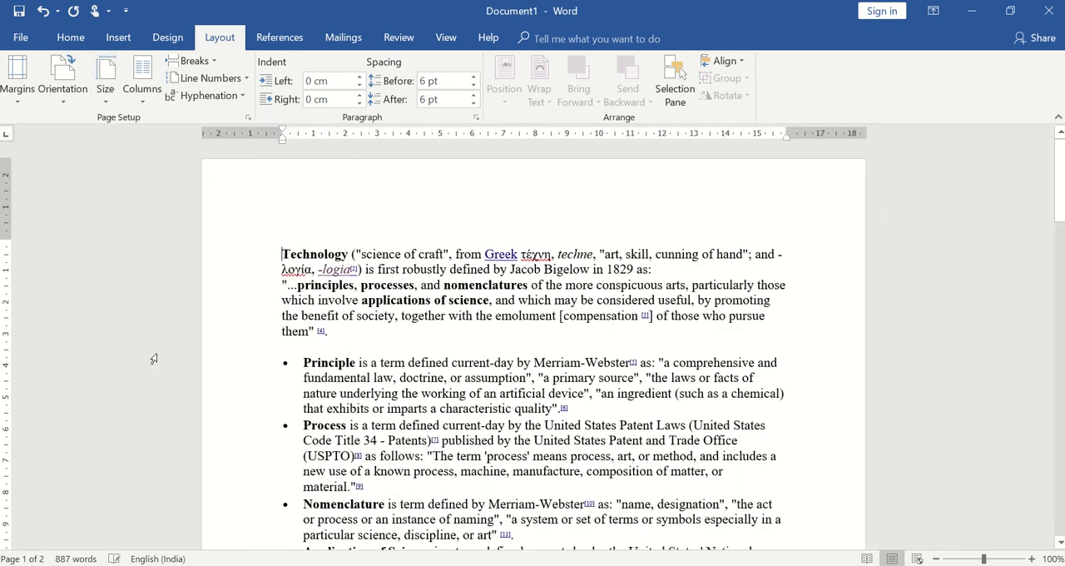
# Step: Lay out the document text in two columns
pyautogui.click(145, 98)
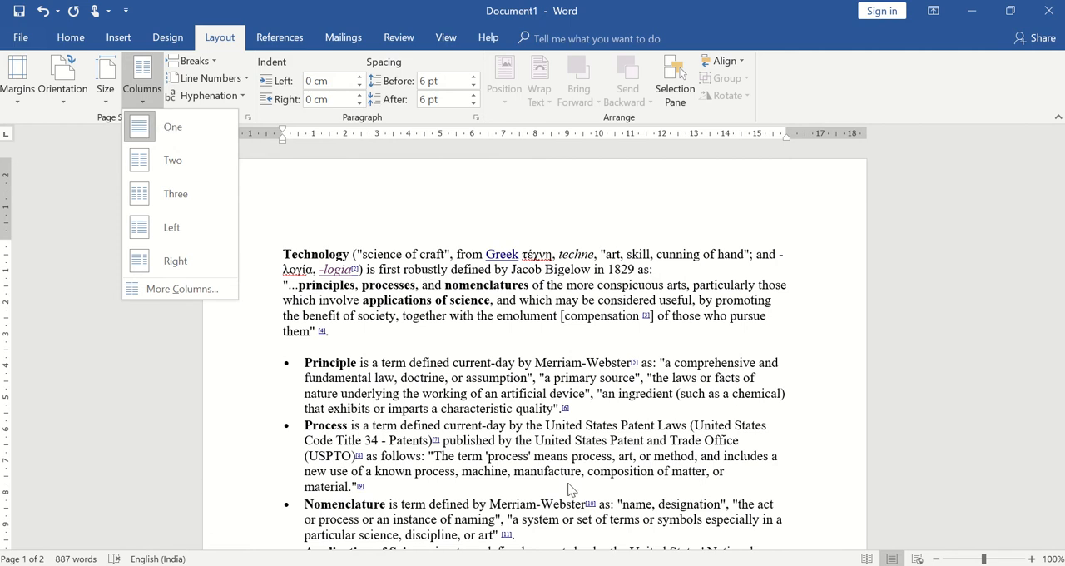
pyautogui.click(196, 160)
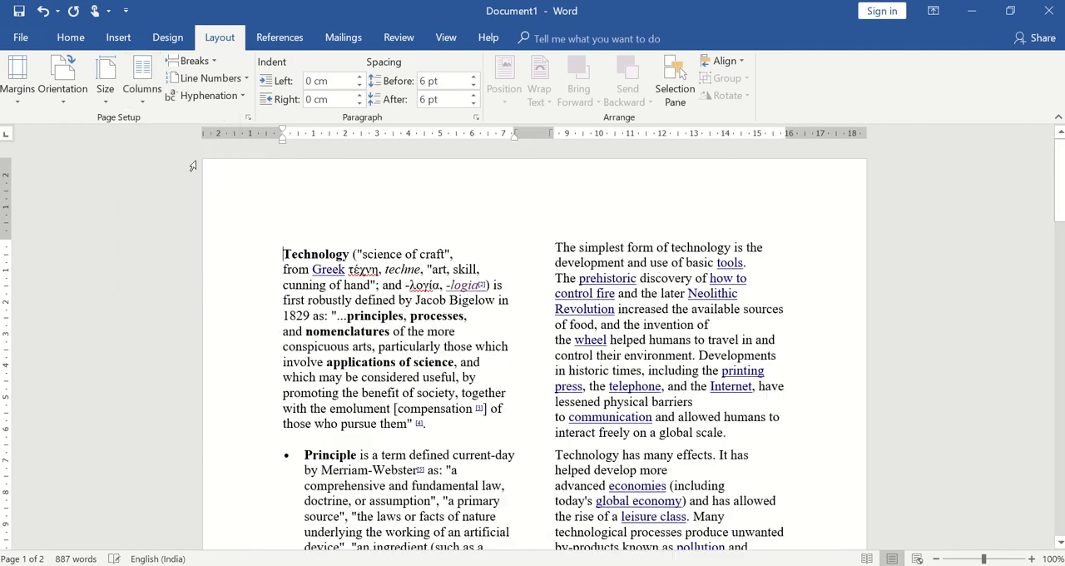
# Step: Try the Three, Left and Right column layouts on the document text
pyautogui.click(147, 93)
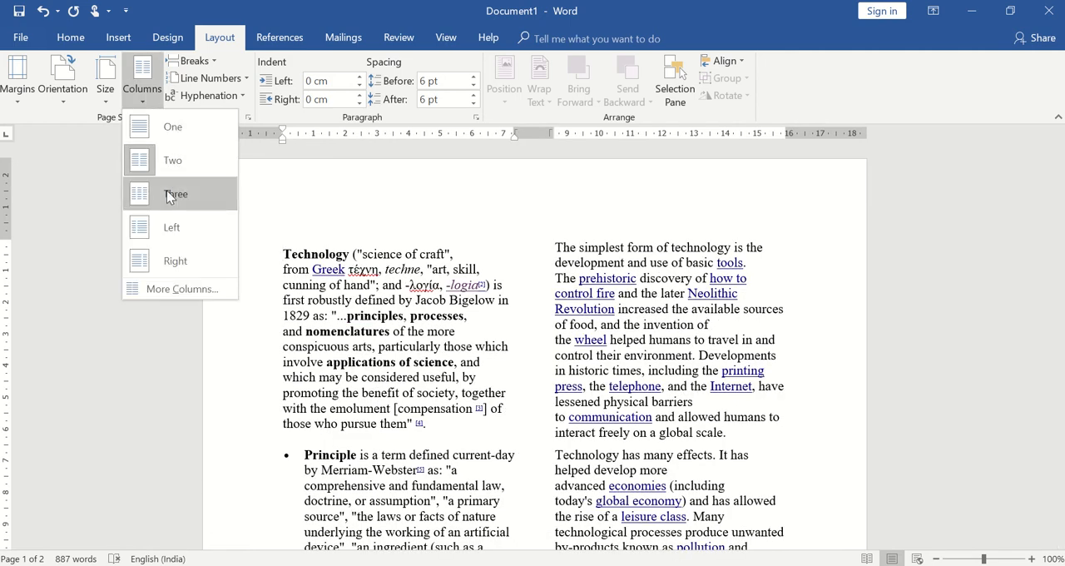
pyautogui.click(167, 191)
pyautogui.click(141, 98)
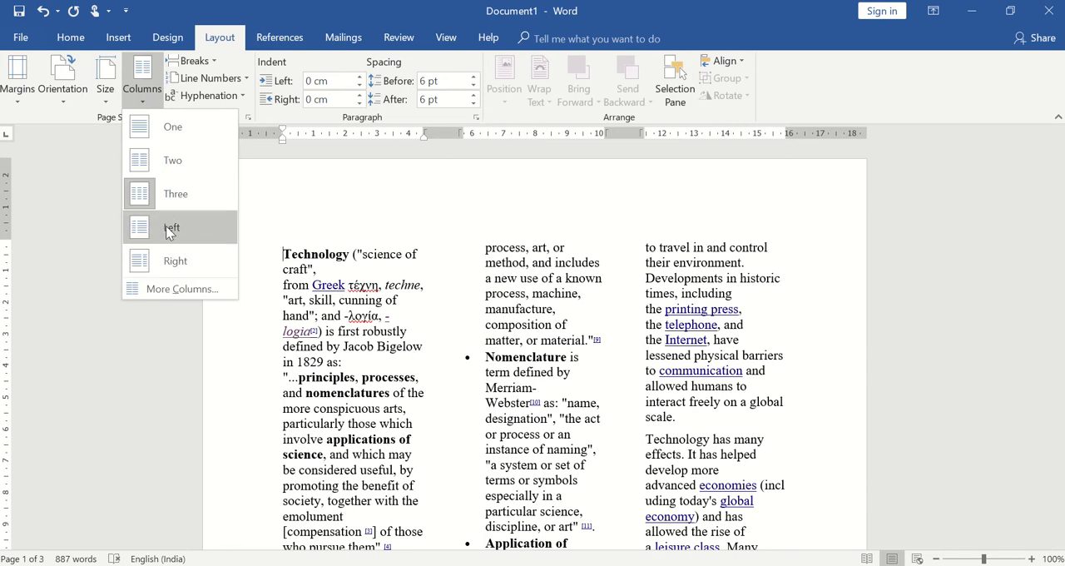
pyautogui.click(168, 230)
pyautogui.click(153, 104)
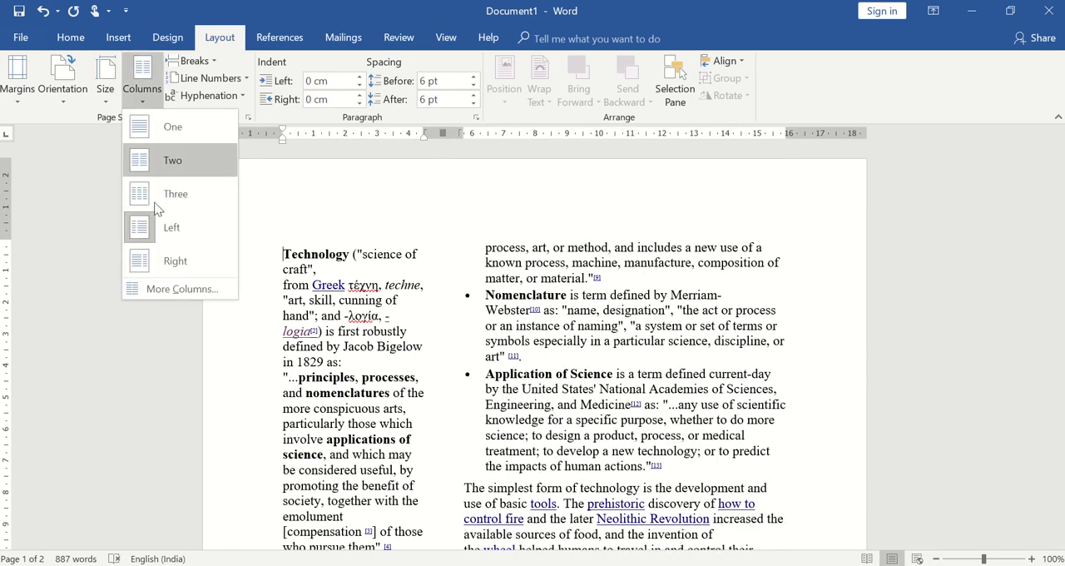
pyautogui.click(166, 261)
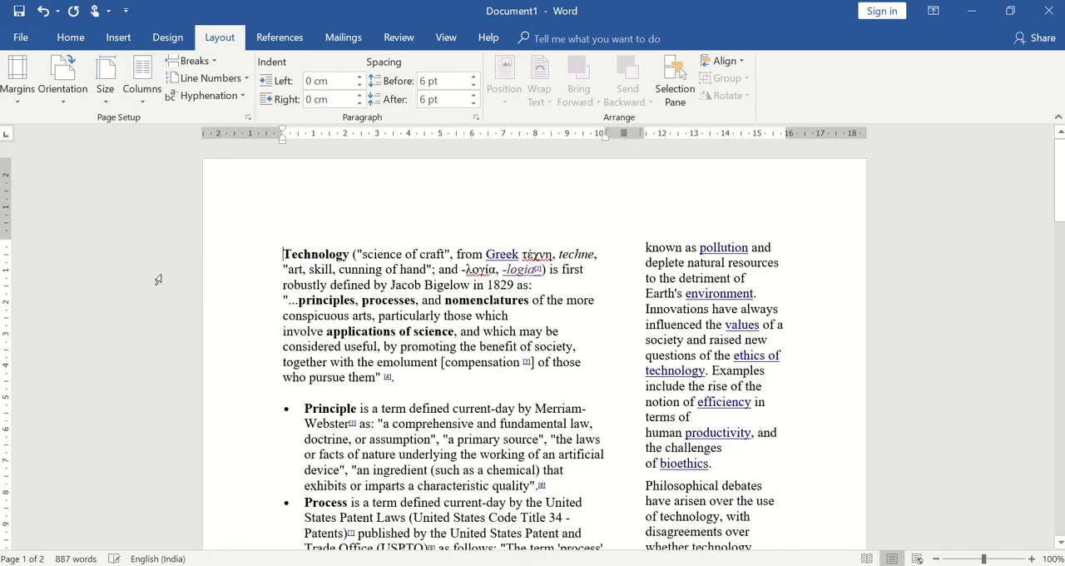
# Step: Review the custom column settings for the whole document and return the text to one column
pyautogui.click(143, 105)
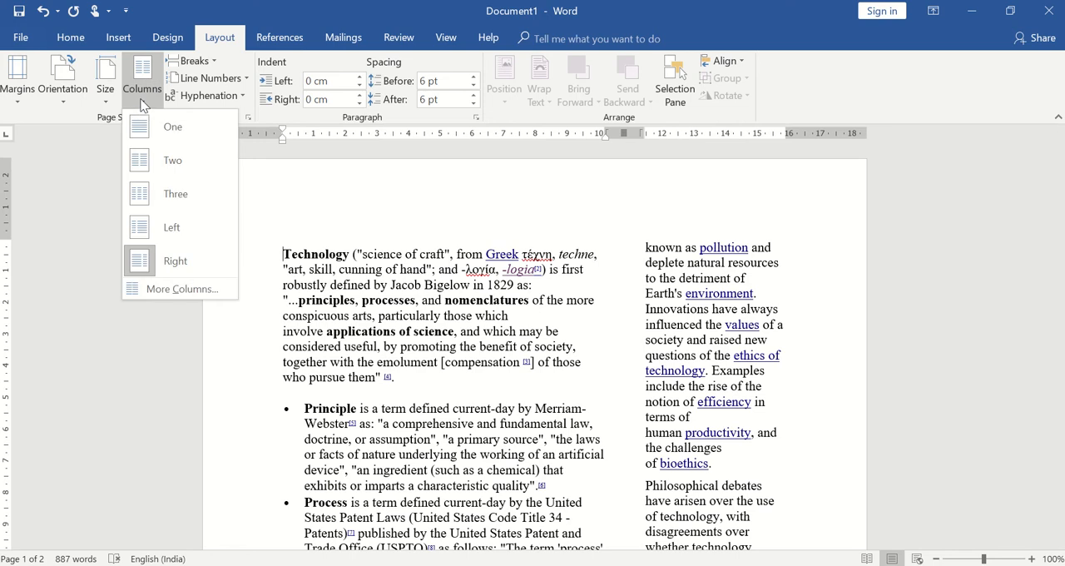
pyautogui.click(150, 283)
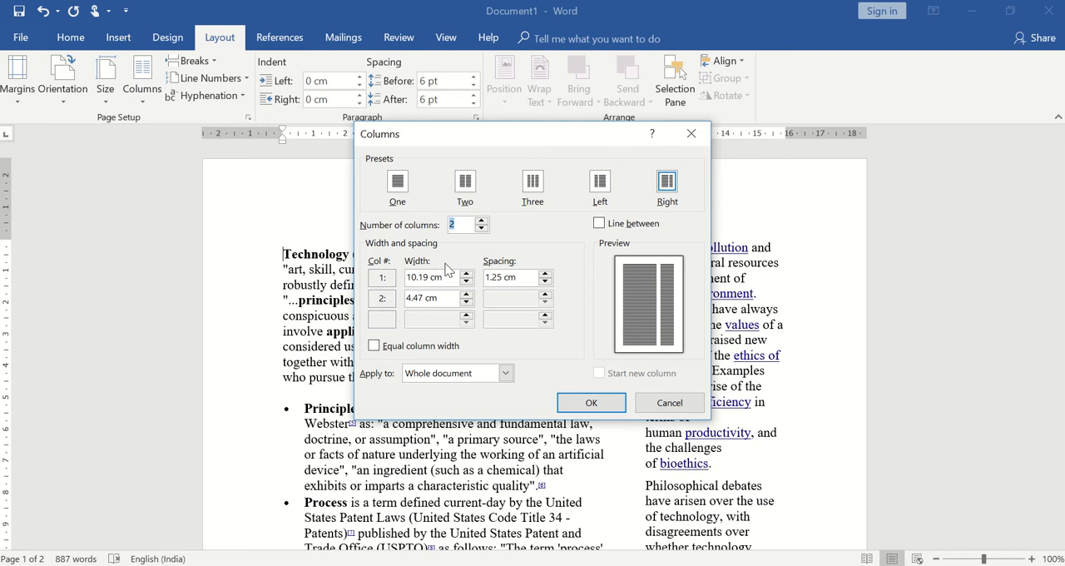
pyautogui.click(586, 404)
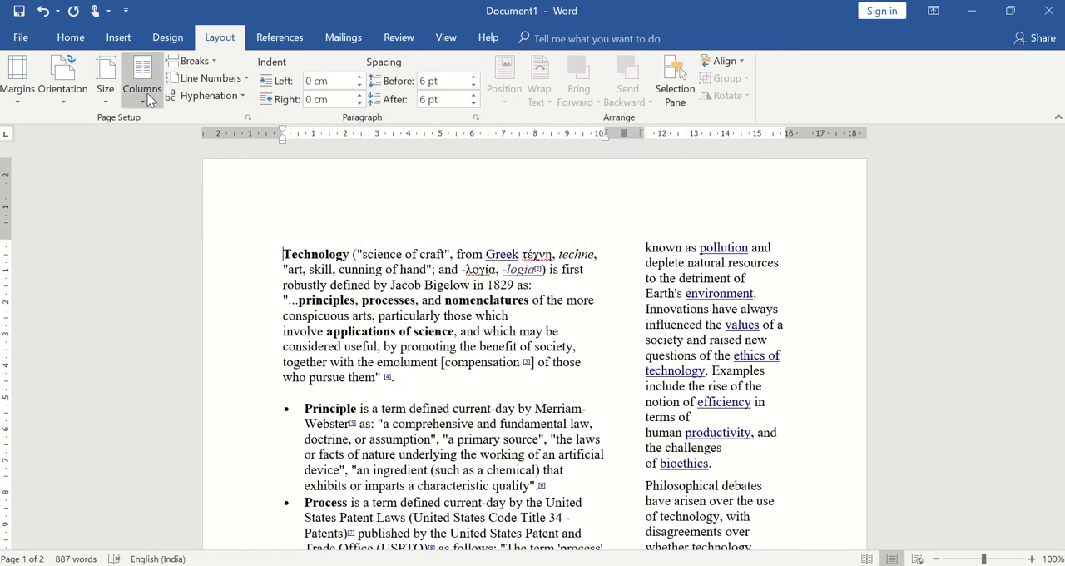
pyautogui.click(148, 96)
pyautogui.click(149, 126)
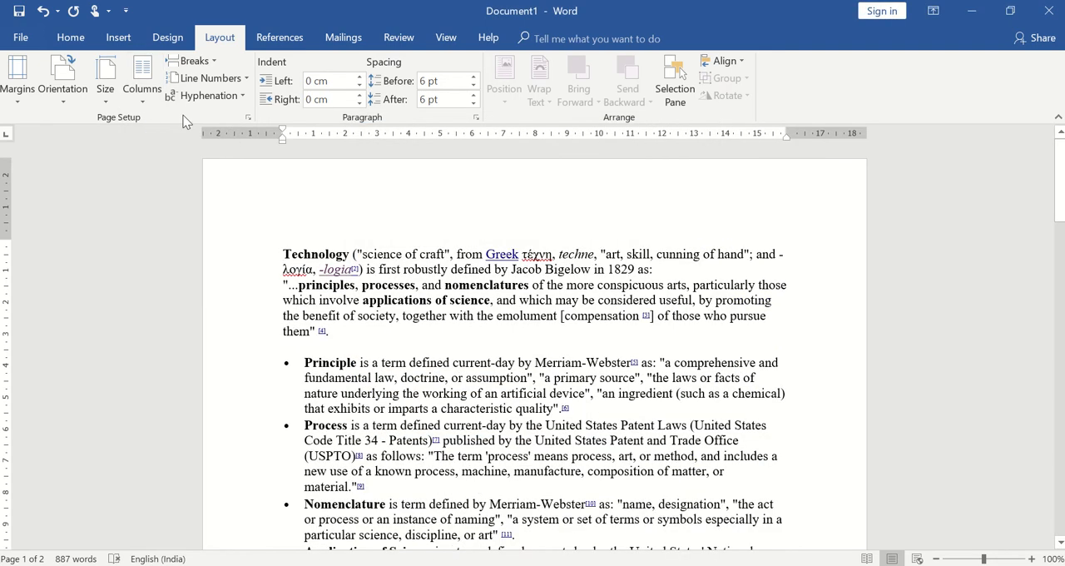
# Step: Insert a page break before the paragraph starting "The simplest form of technology"
pyautogui.click(220, 68)
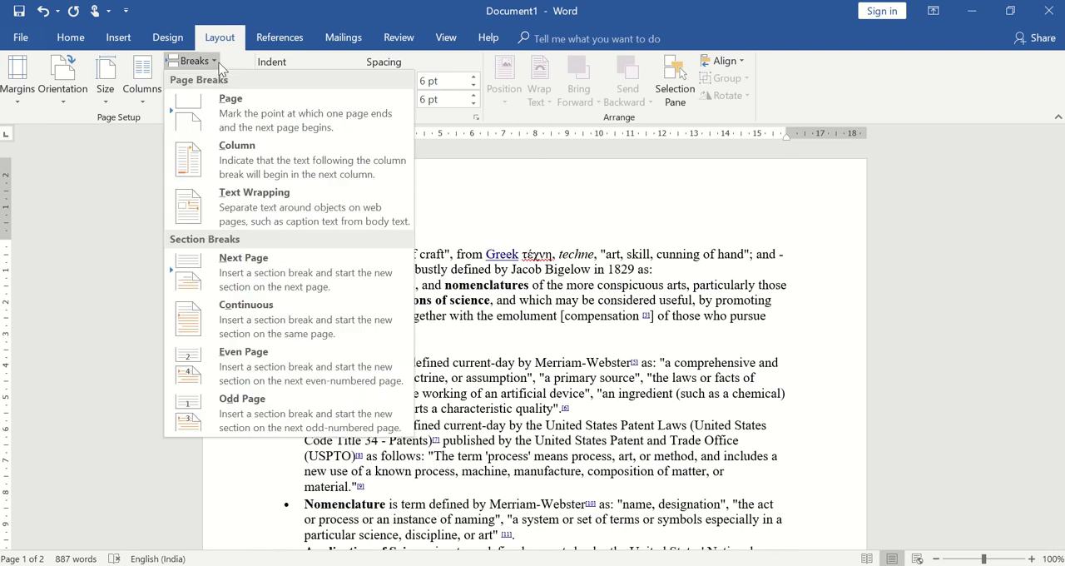
pyautogui.click(590, 364)
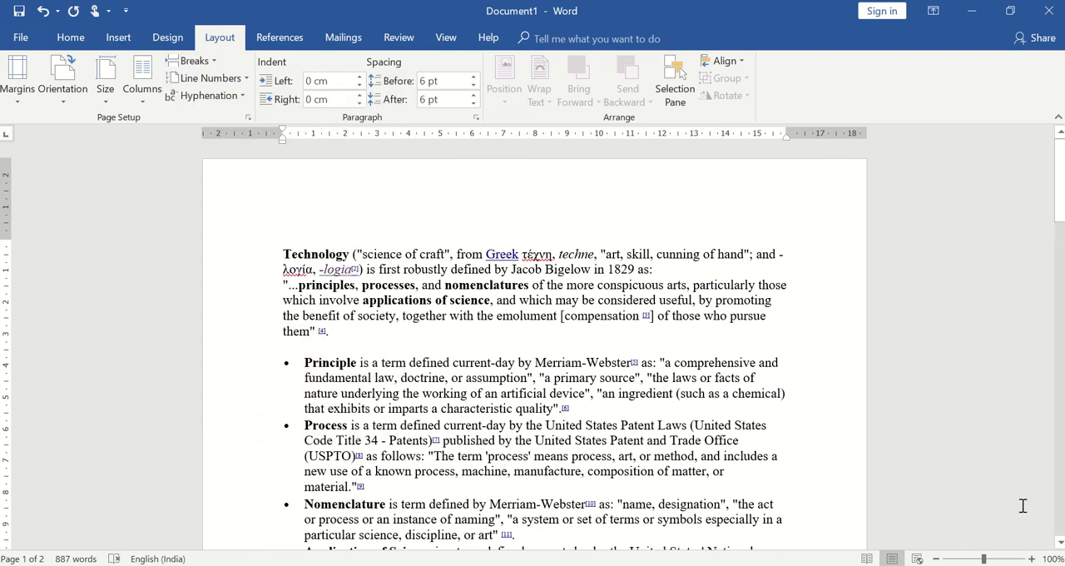
pyautogui.click(1059, 543)
pyautogui.moveTo(1059, 547); pyautogui.dragTo(1059, 547)
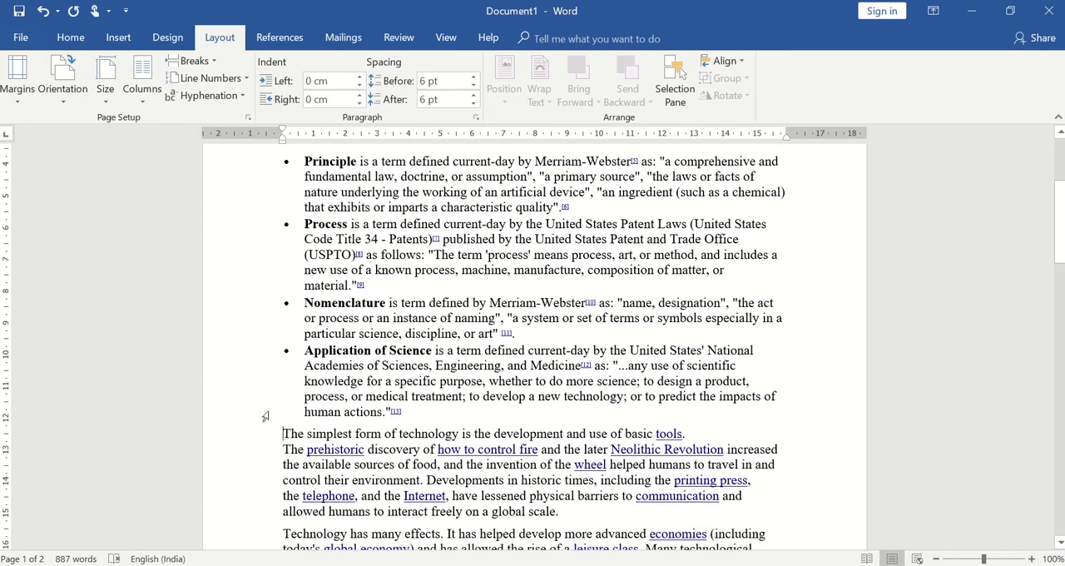
pyautogui.click(197, 65)
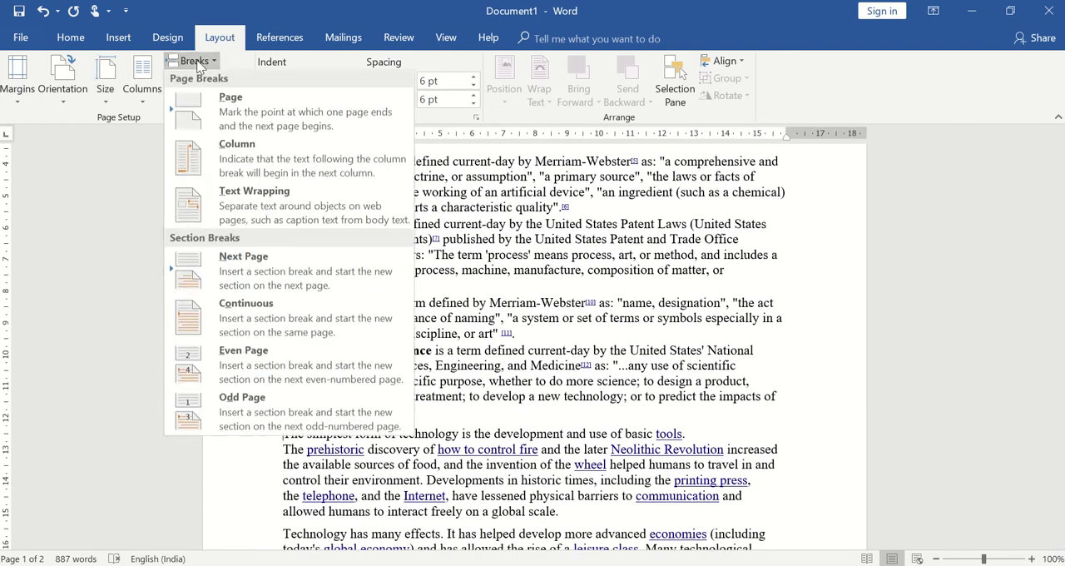
pyautogui.click(491, 470)
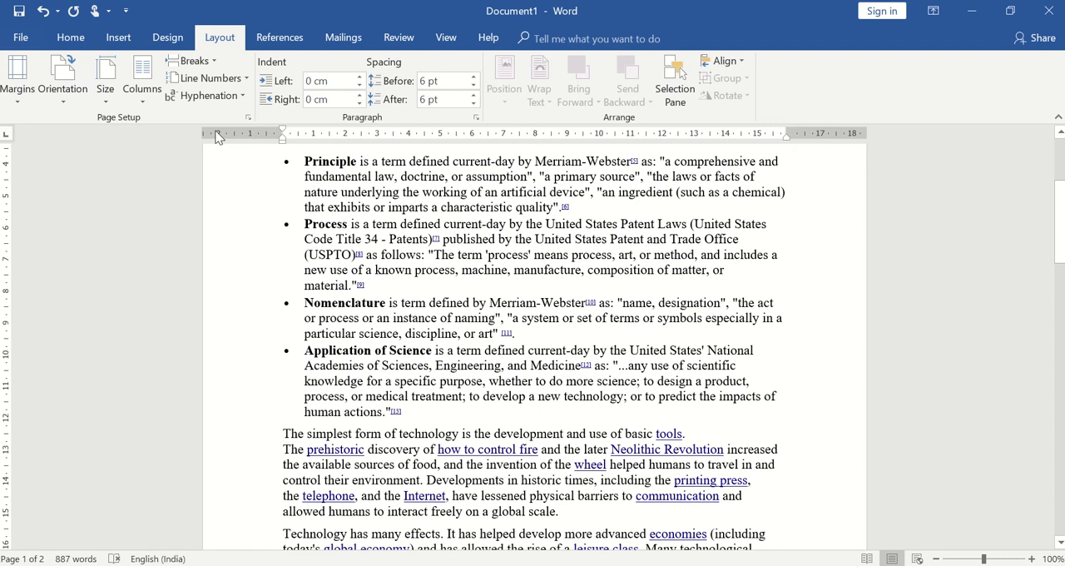
pyautogui.click(209, 64)
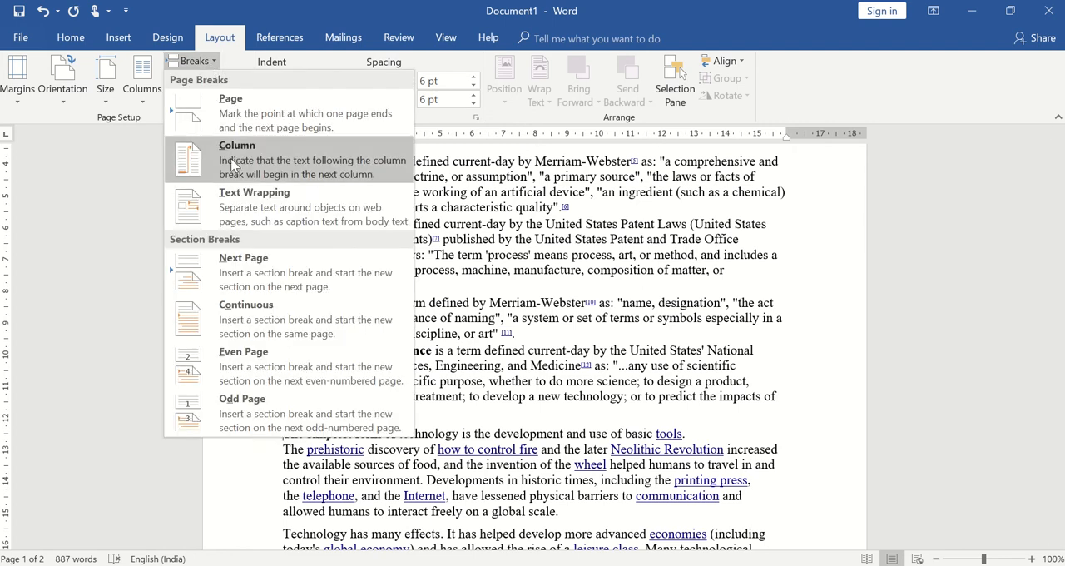
pyautogui.click(238, 106)
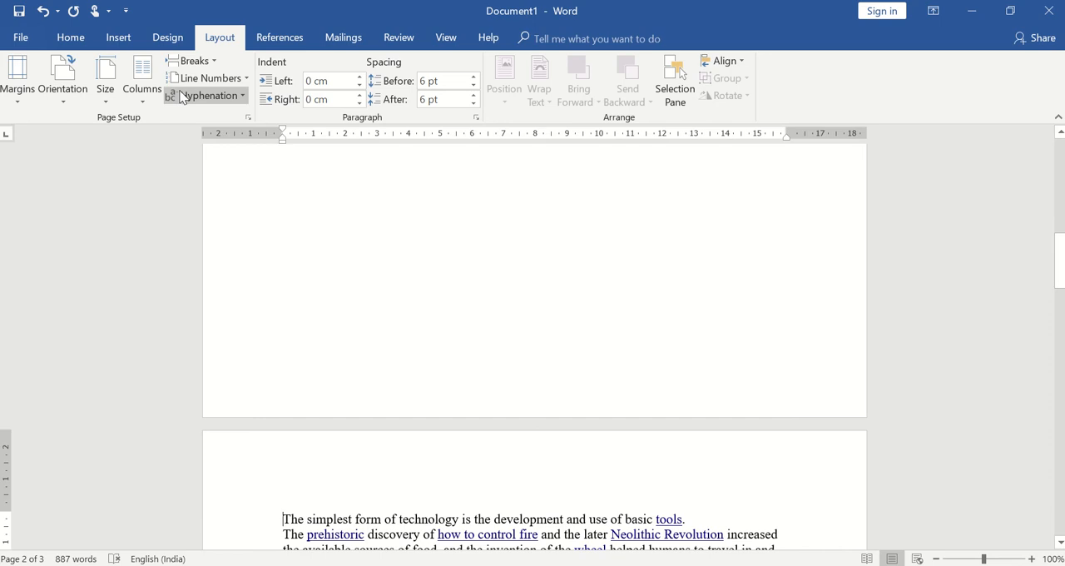
# Step: Try a column break before the paragraph starting "The simplest form of technology" and undo it
pyautogui.click(192, 64)
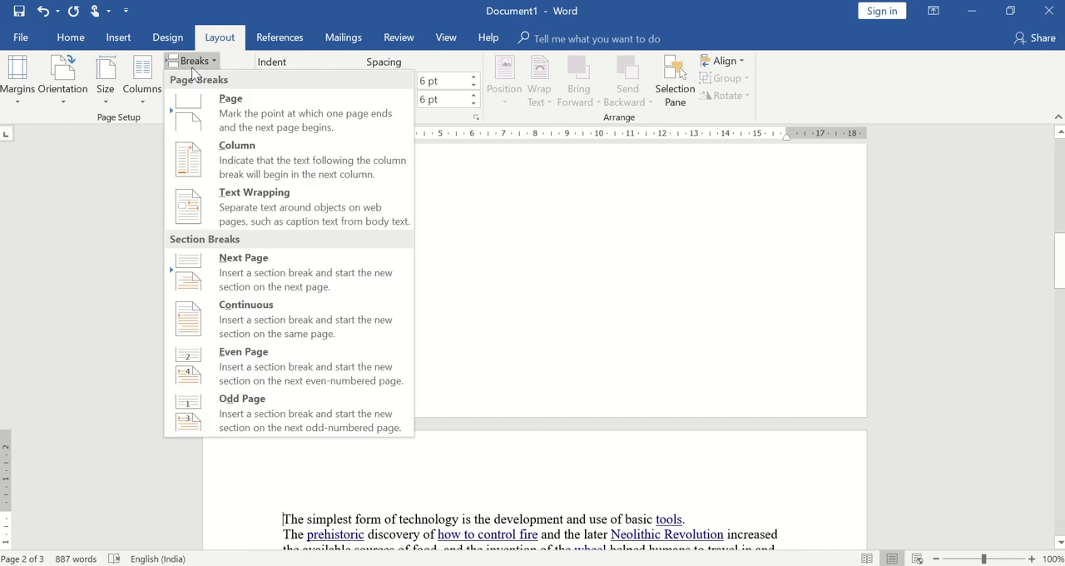
pyautogui.click(251, 171)
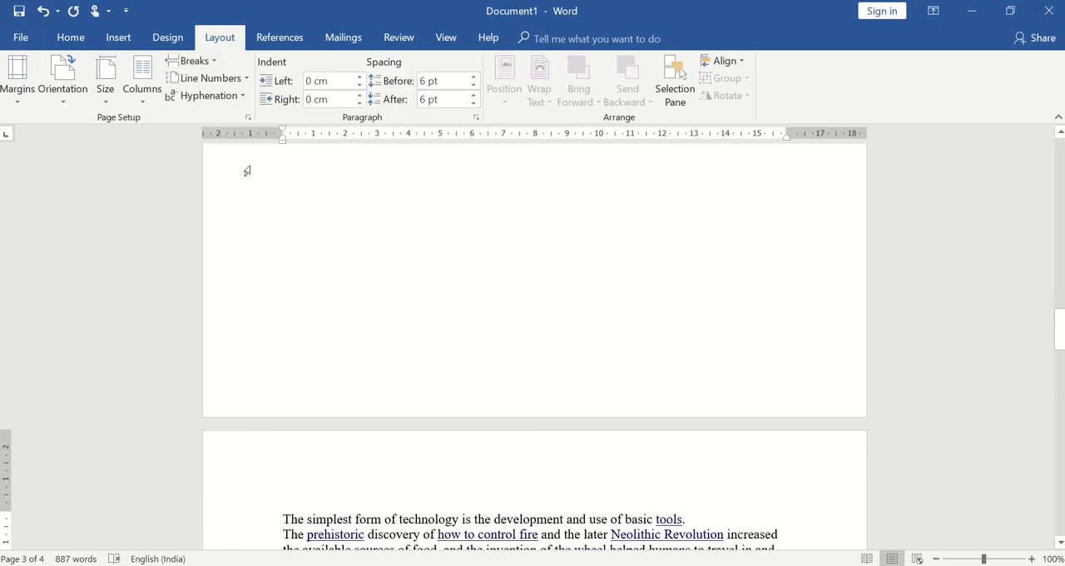
pyautogui.hotkey('ctrl', 'z')
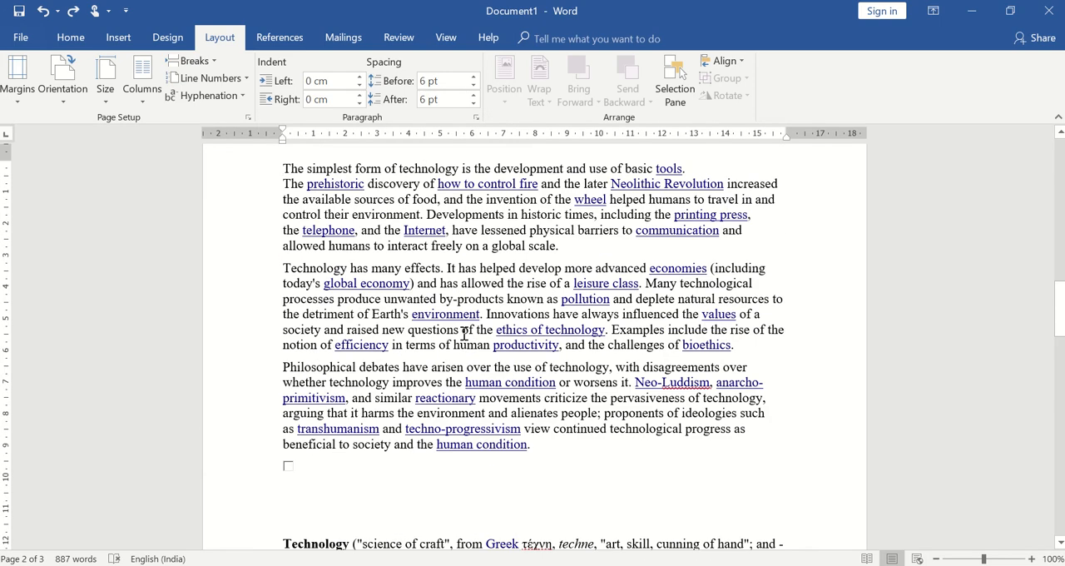
# Step: Undo the page break inserted before "The simplest form of technology"
pyautogui.click(1059, 136)
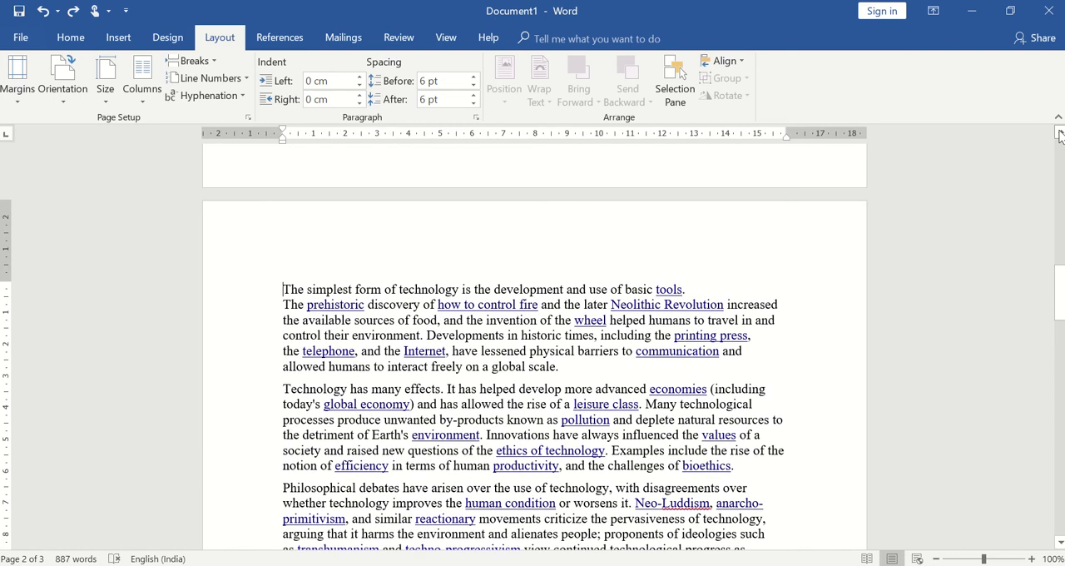
pyautogui.hotkey('ctrl', 'z')
pyautogui.click(1059, 136)
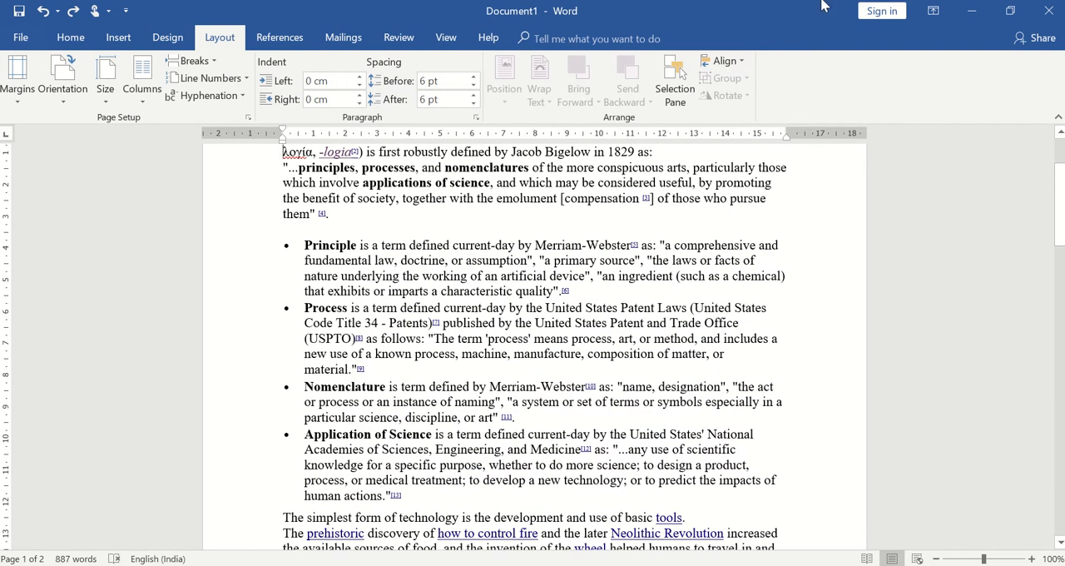
pyautogui.click(208, 61)
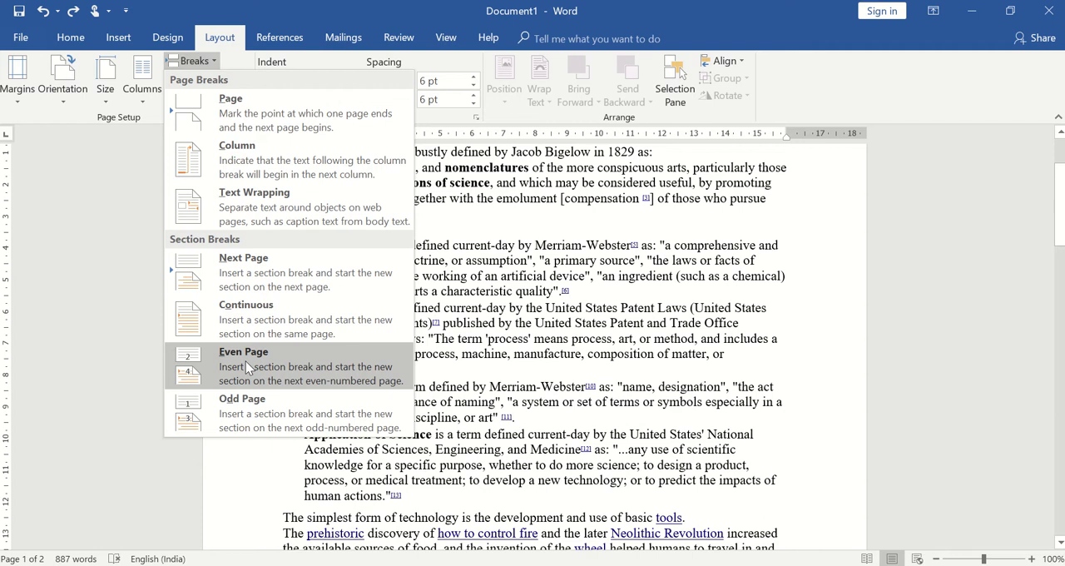
pyautogui.click(64, 296)
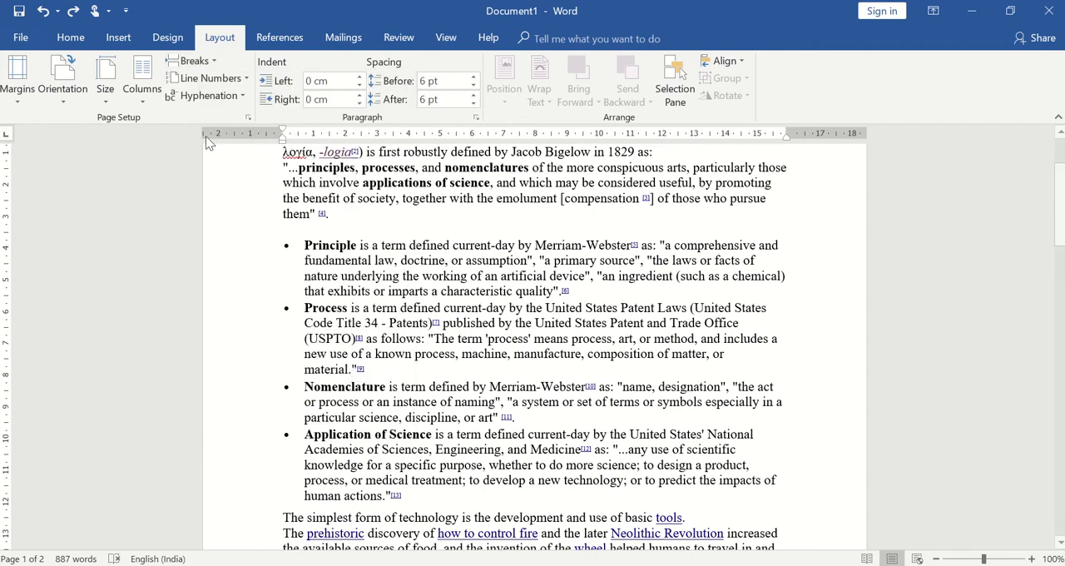
# Step: Turn on continuous line numbering for the document and set it back to None
pyautogui.click(245, 79)
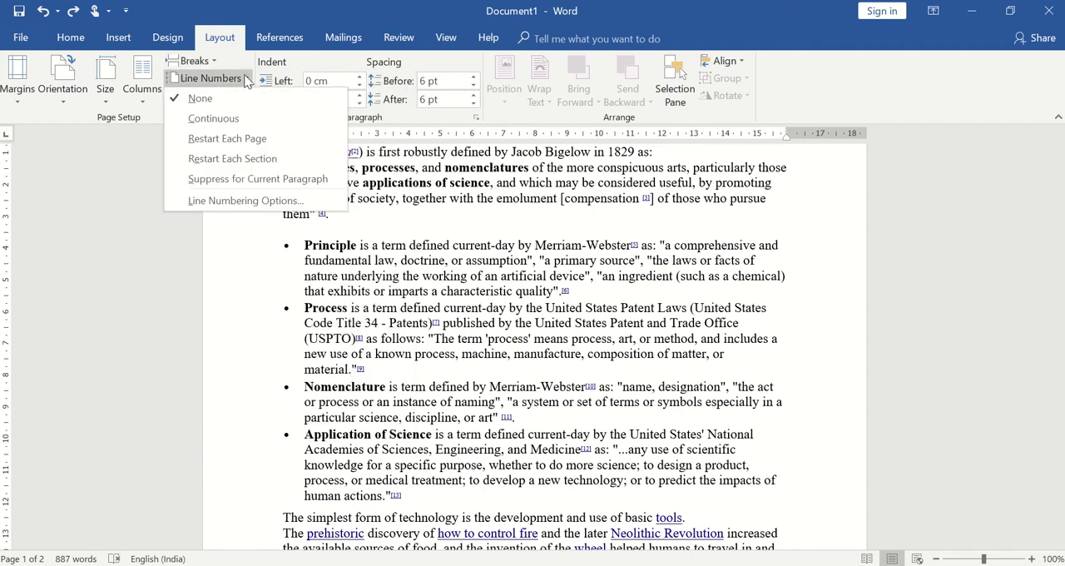
pyautogui.click(223, 125)
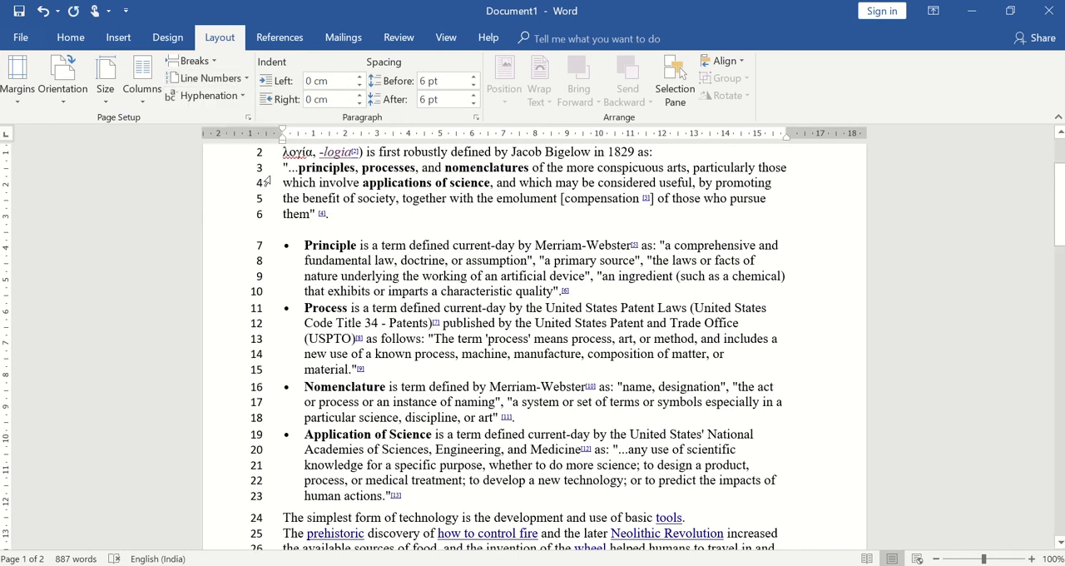
pyautogui.click(212, 77)
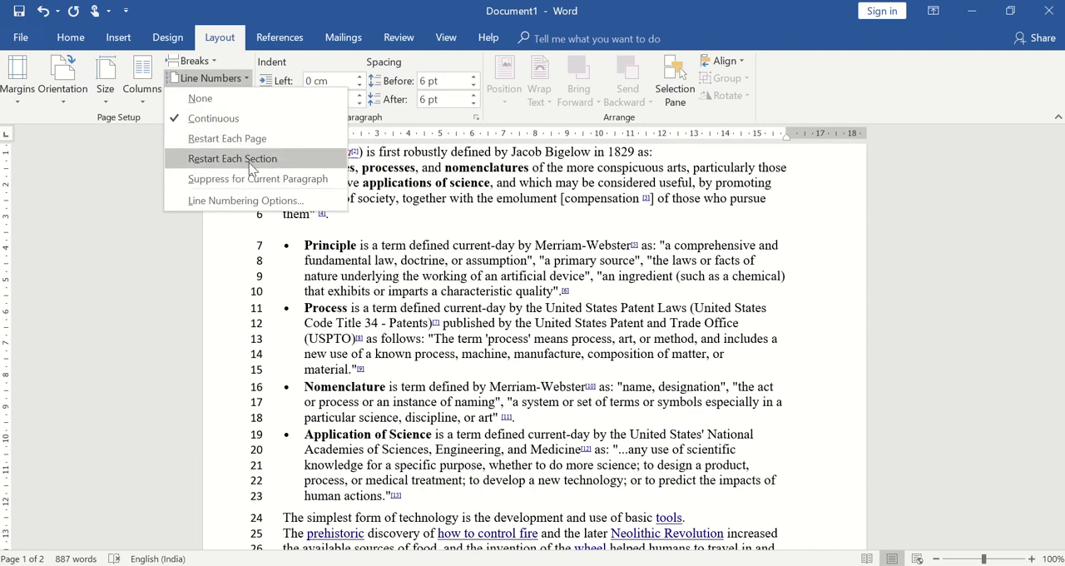
pyautogui.click(202, 98)
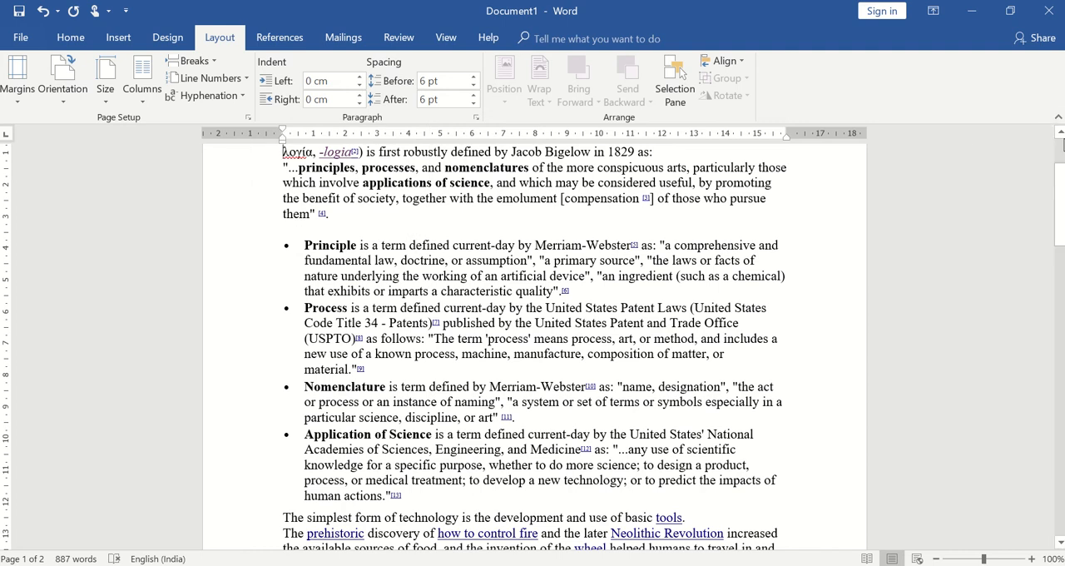
# Step: Try a left indent of -1.1 cm on the opening "Technology" paragraph
pyautogui.scroll(3, 1061, 143)
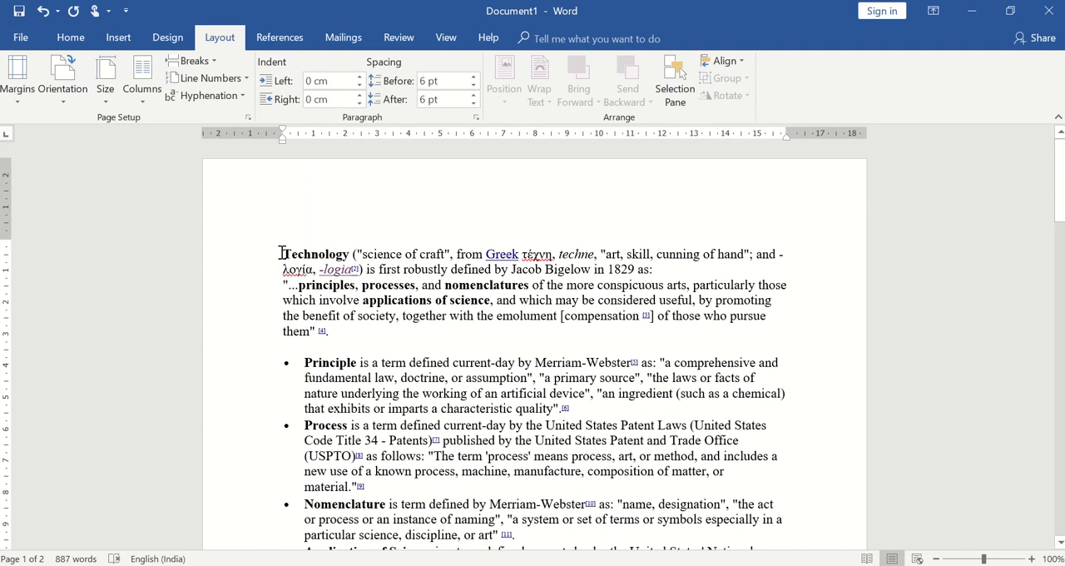
pyautogui.click(359, 89)
pyautogui.click(358, 89)
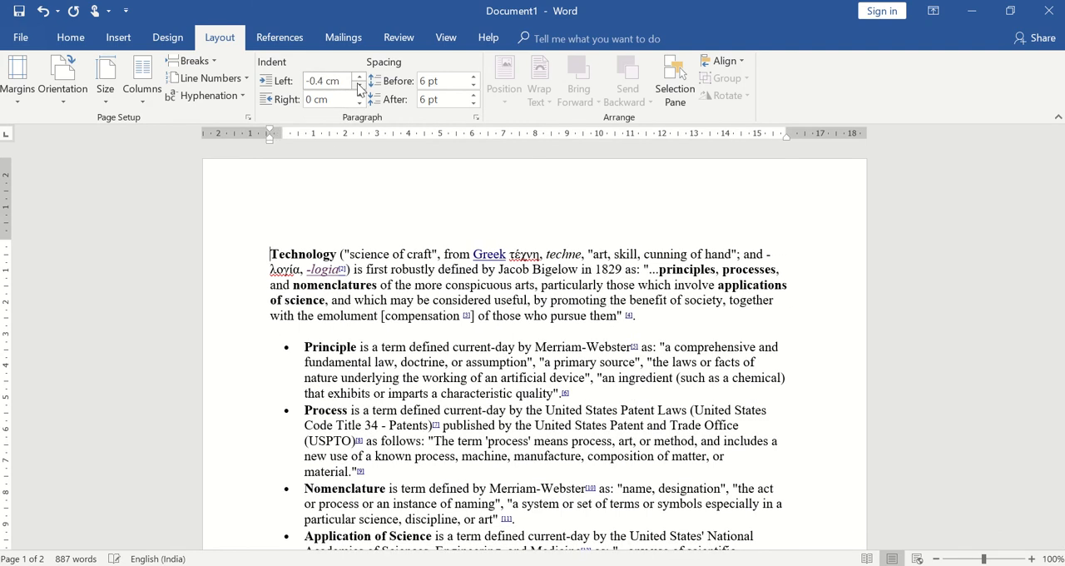
pyautogui.click(358, 89)
pyautogui.click(358, 89)
pyautogui.click(359, 89)
pyautogui.click(359, 89)
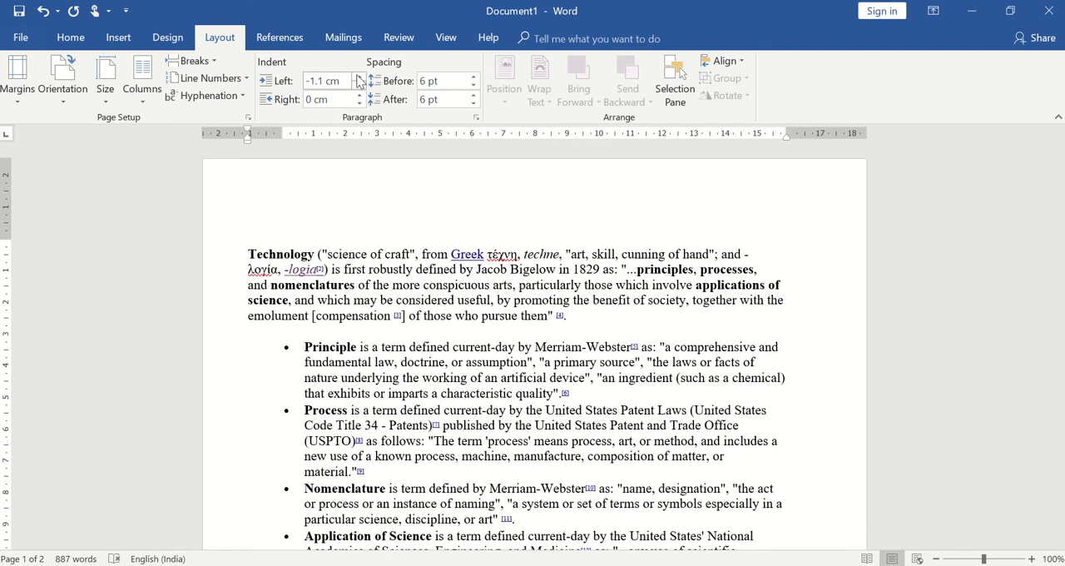
# Step: Return the opening "Technology" paragraph's left indent to 0 cm
pyautogui.click(358, 76)
pyautogui.click(358, 76)
pyautogui.click(358, 77)
pyautogui.click(358, 77)
pyautogui.click(359, 77)
pyautogui.click(359, 77)
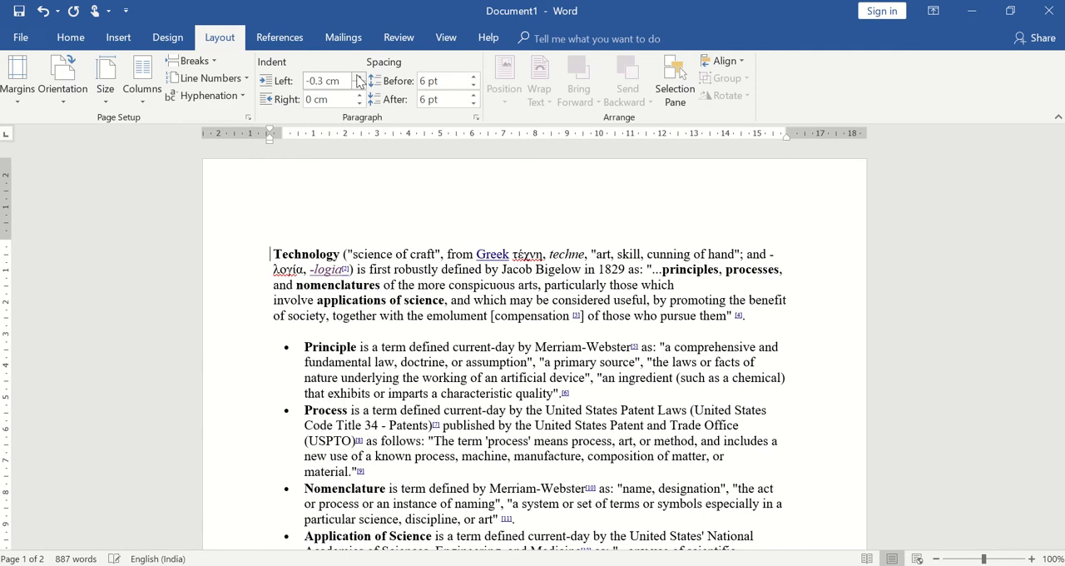
pyautogui.click(359, 77)
pyautogui.click(359, 76)
pyautogui.click(358, 76)
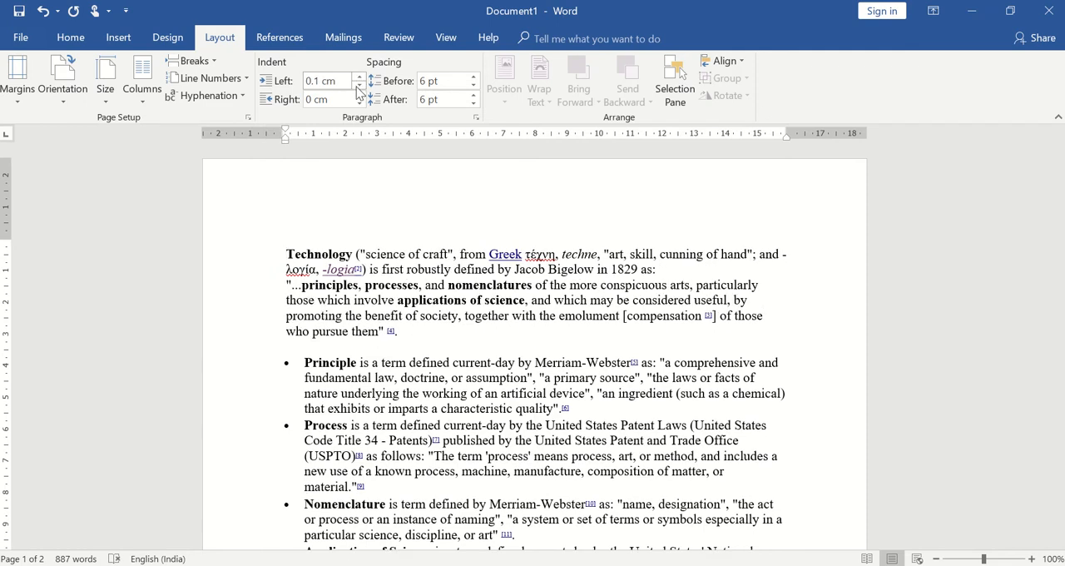
pyautogui.click(359, 87)
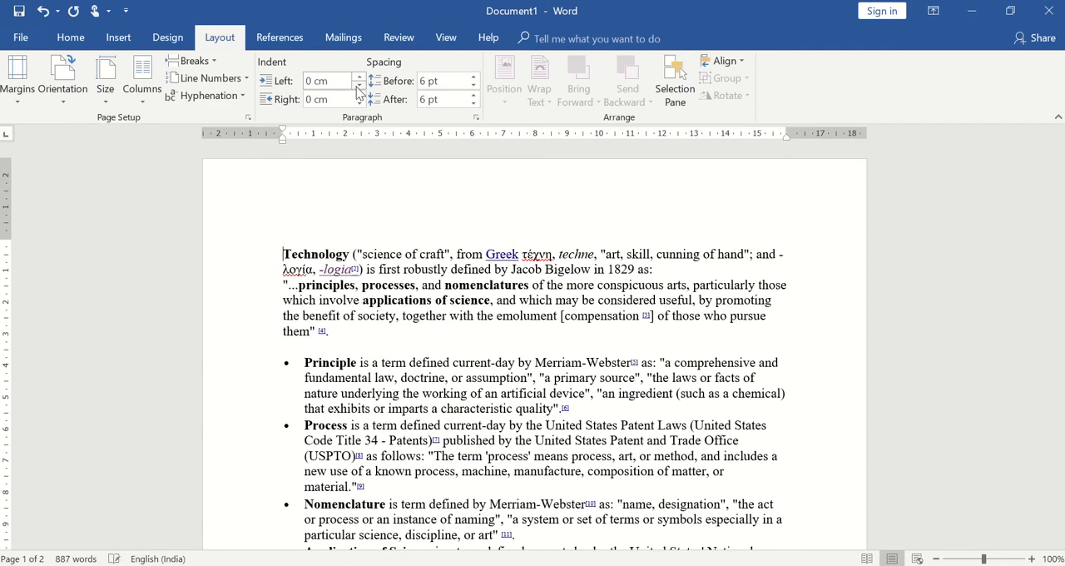
# Step: Switch the spacing before the opening "Technology" paragraph to Auto and return it to 6 pt
pyautogui.click(473, 86)
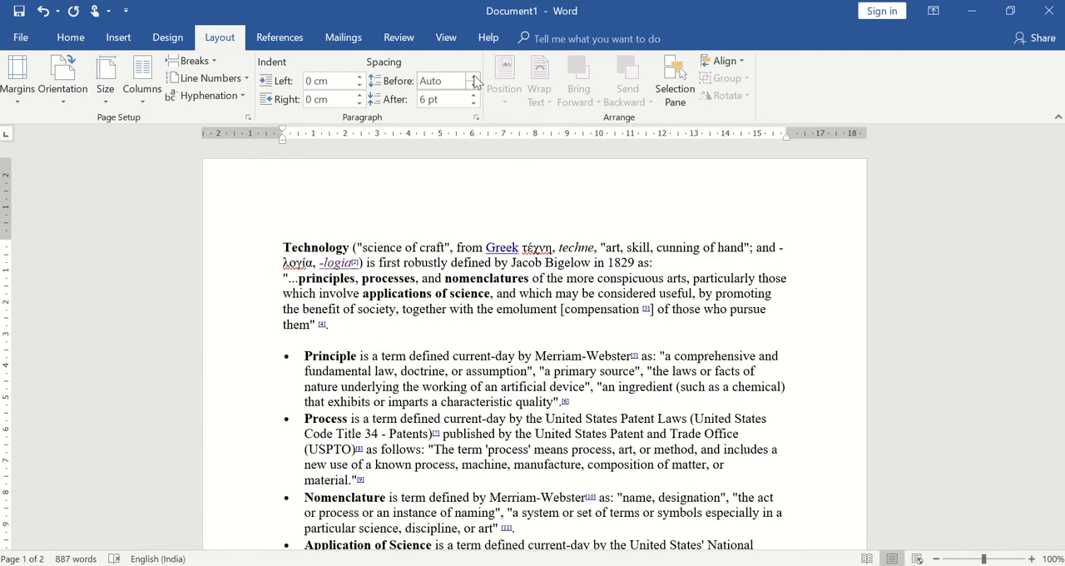
pyautogui.click(474, 76)
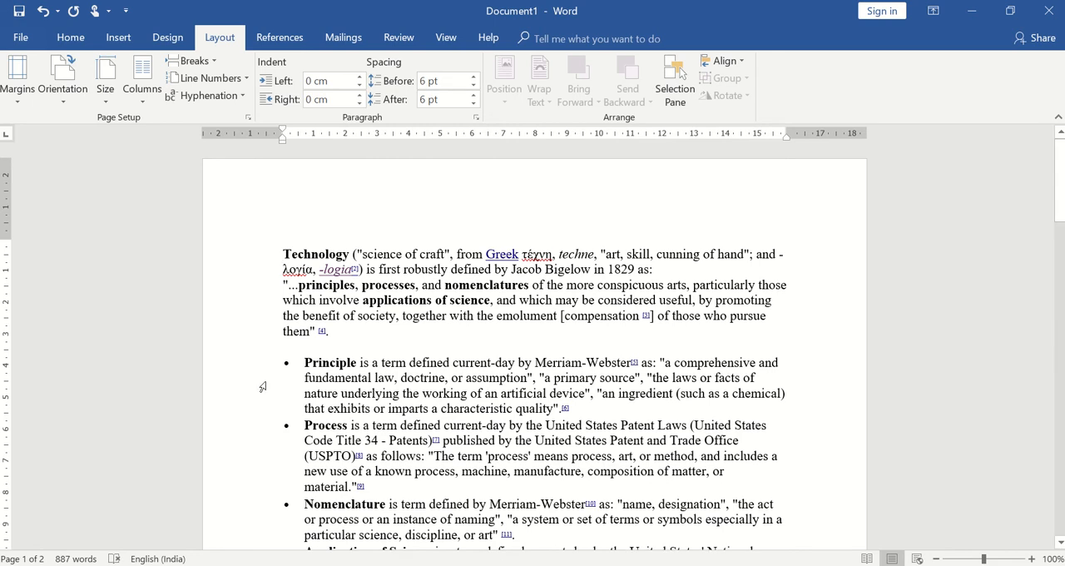
# Step: Set the spacing before the "Principle" bullet paragraph to 0 pt
pyautogui.click(301, 363)
pyautogui.click(474, 80)
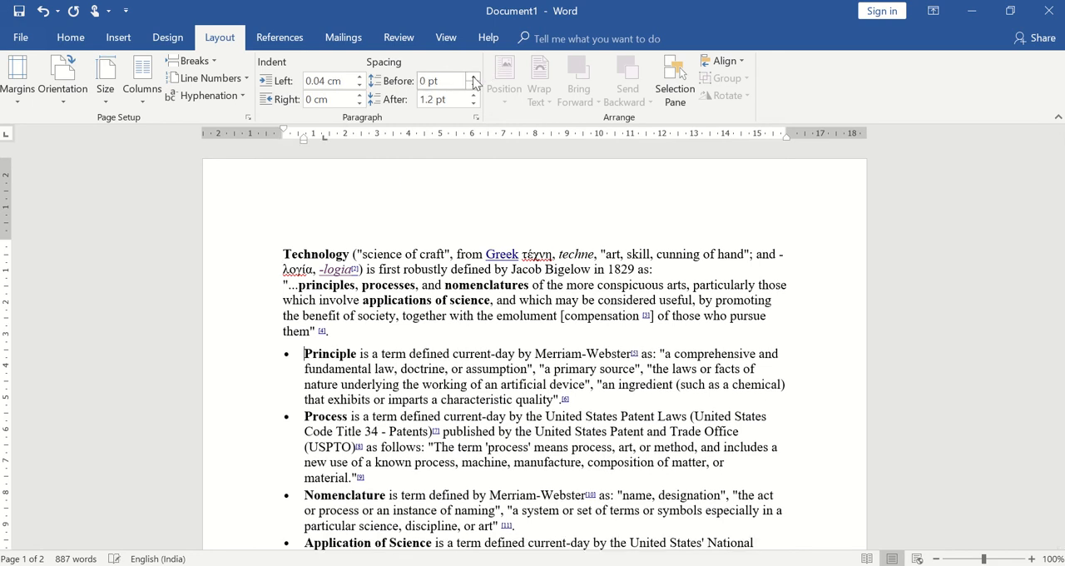
# Step: Try 30 pt spacing before the "Principle" bullet paragraph and settle on 6 pt
pyautogui.click(473, 77)
pyautogui.click(473, 77)
pyautogui.click(474, 77)
pyautogui.click(473, 76)
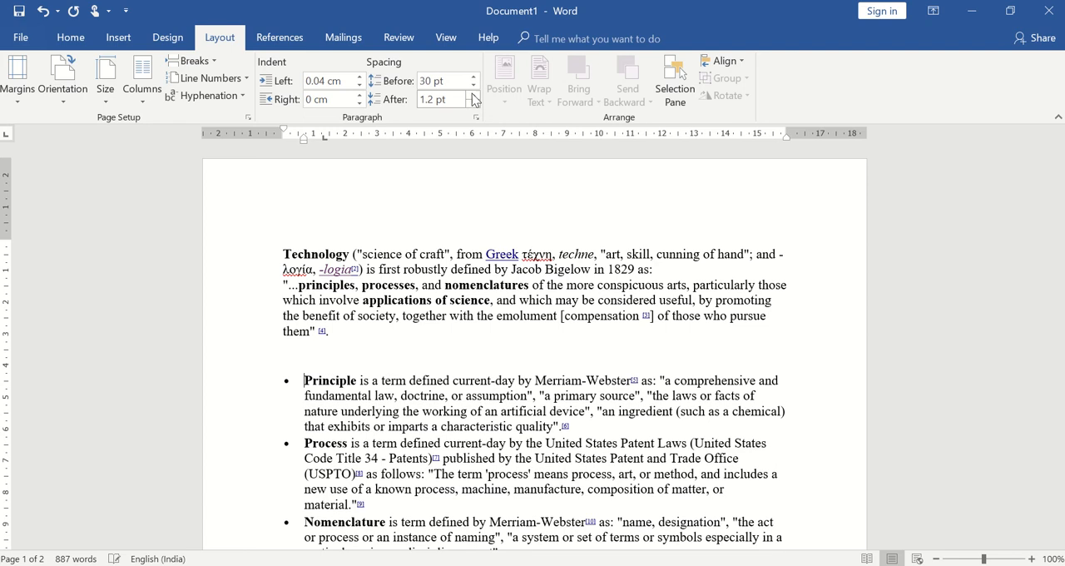
pyautogui.click(474, 86)
pyautogui.click(474, 85)
pyautogui.click(474, 86)
pyautogui.click(475, 85)
pyautogui.click(474, 86)
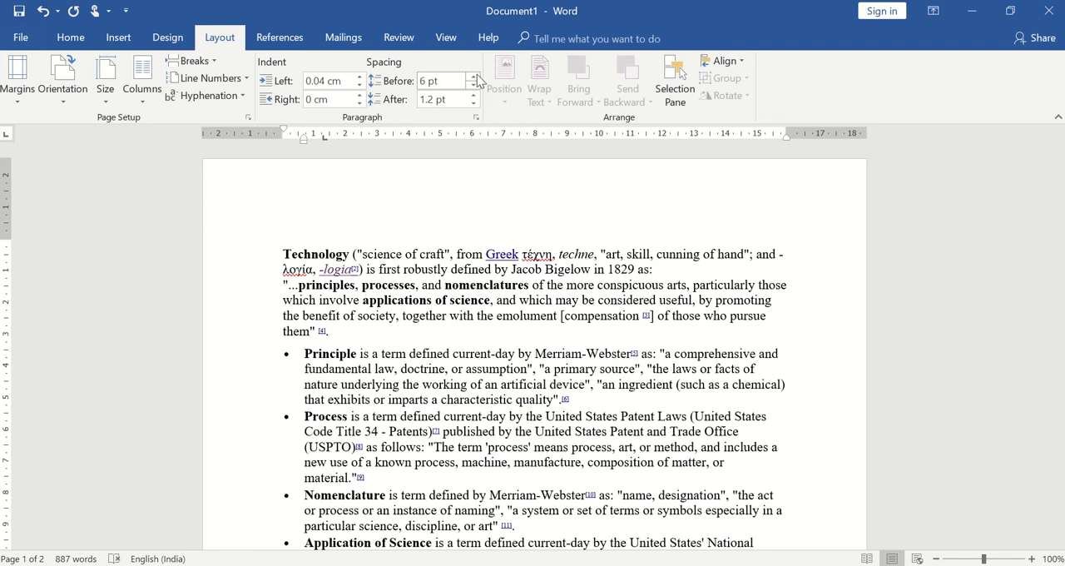
pyautogui.click(293, 286)
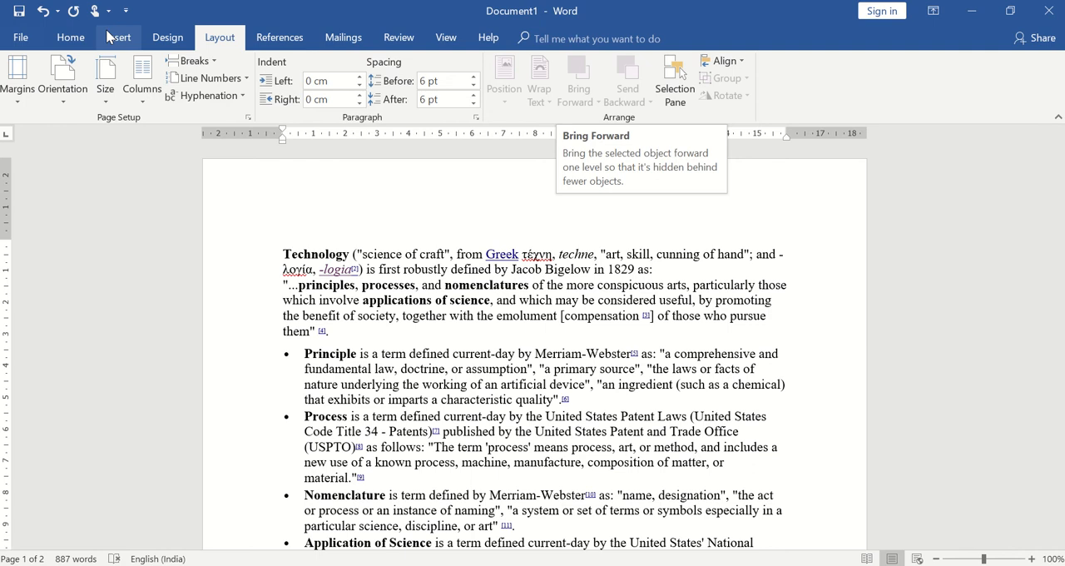
pyautogui.click(214, 60)
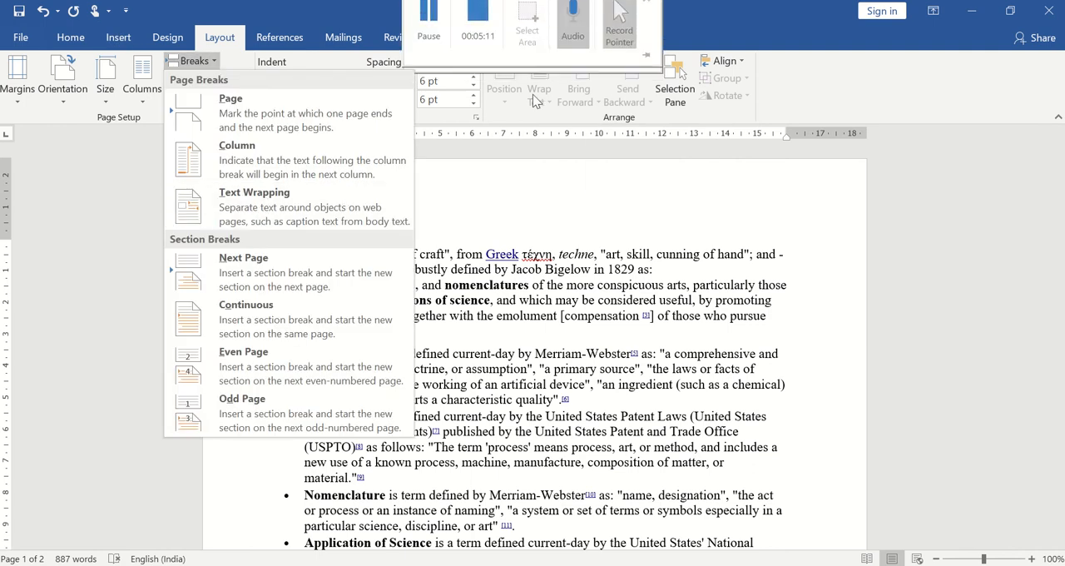
pyautogui.click(555, 174)
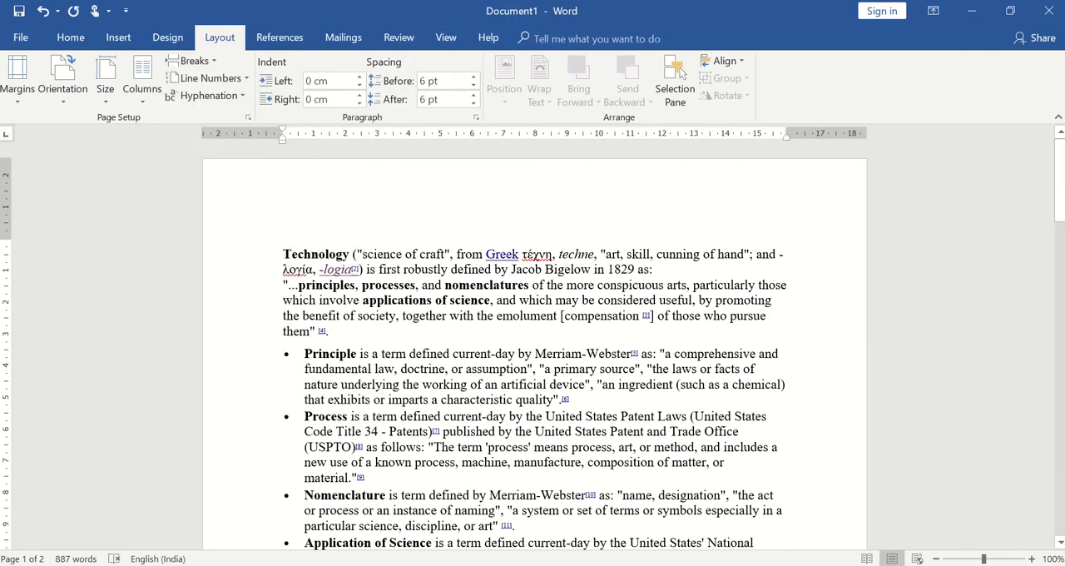
# Step: Find the overlapping heart and smiley shapes on the second page and view the position options for the smiley
pyautogui.click(1060, 542)
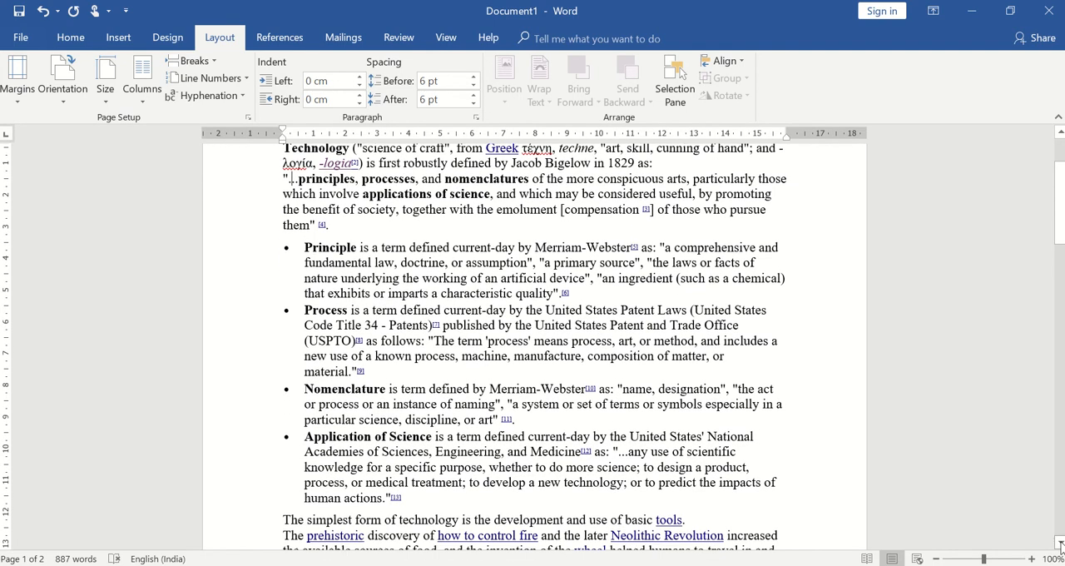
pyautogui.click(1059, 542)
pyautogui.click(1060, 541)
pyautogui.click(1060, 541)
pyautogui.click(1060, 542)
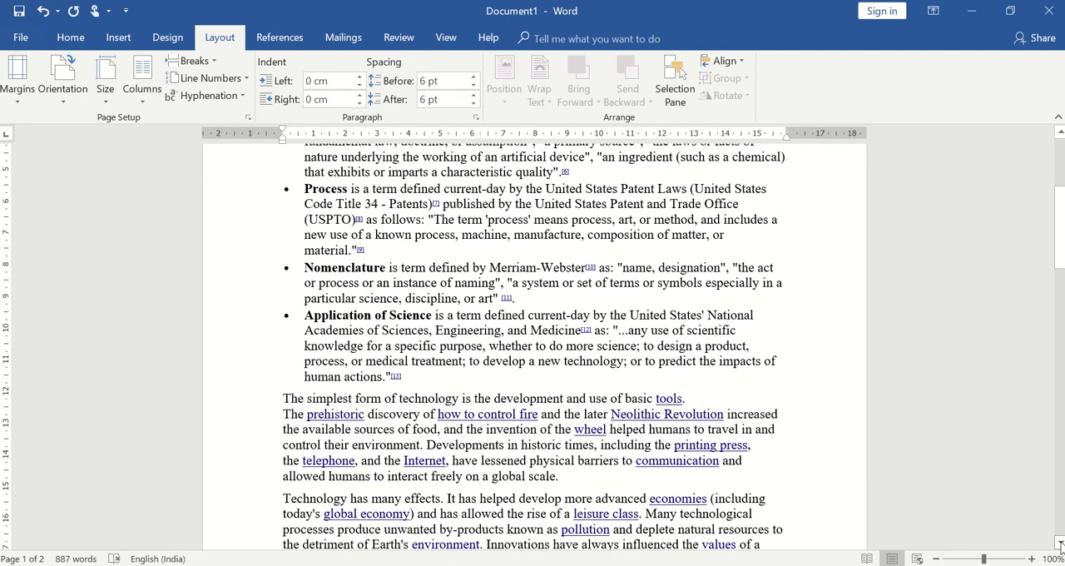
pyautogui.click(1060, 541)
pyautogui.click(1060, 542)
pyautogui.click(1060, 541)
pyautogui.click(1059, 542)
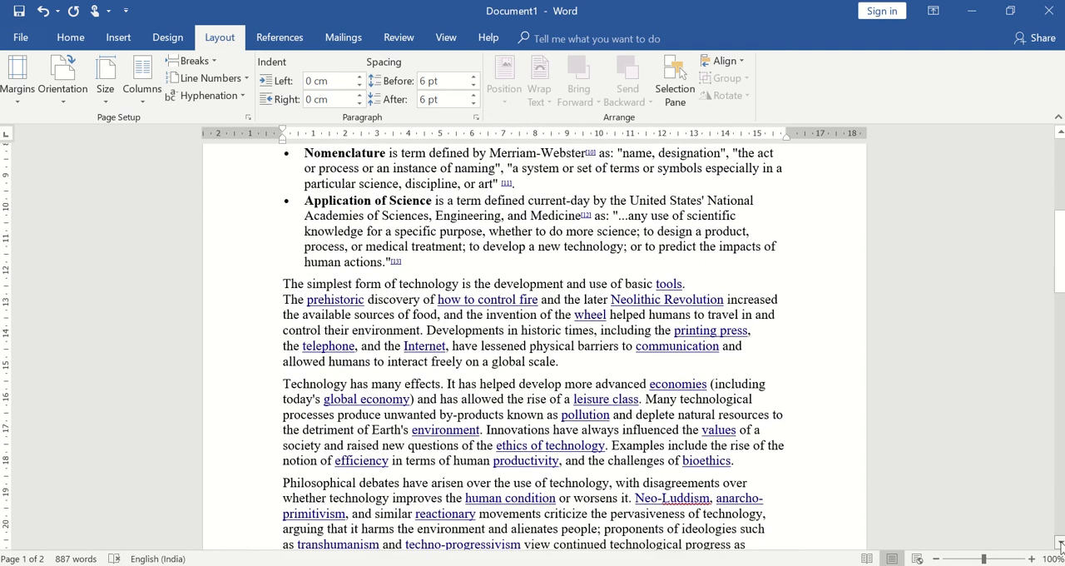
pyautogui.click(1060, 541)
pyautogui.click(1060, 541)
pyautogui.click(1060, 542)
pyautogui.click(1059, 542)
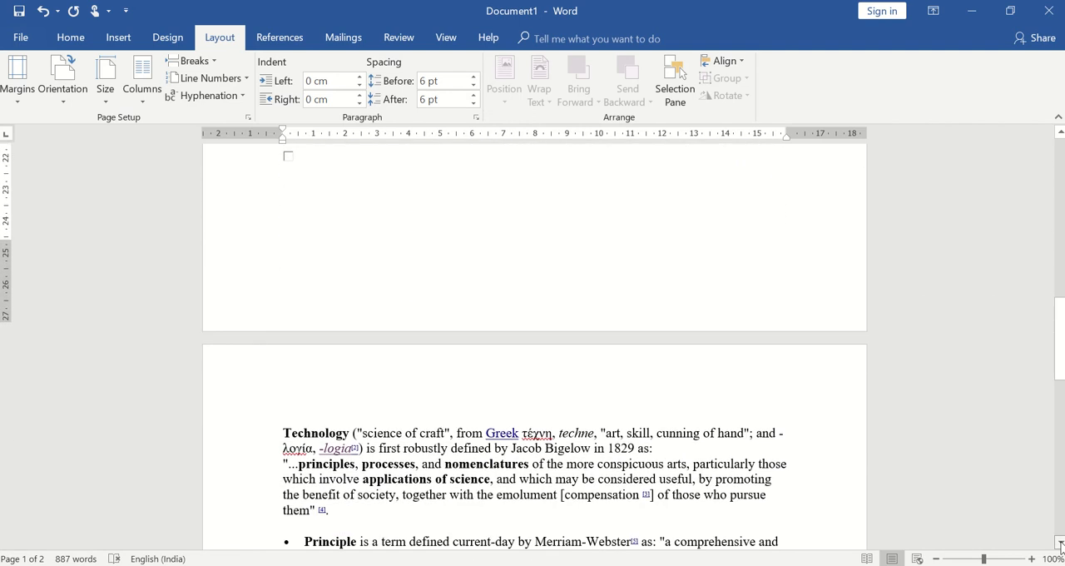
pyautogui.click(1060, 541)
pyautogui.click(1060, 541)
pyautogui.click(1060, 542)
pyautogui.click(1060, 541)
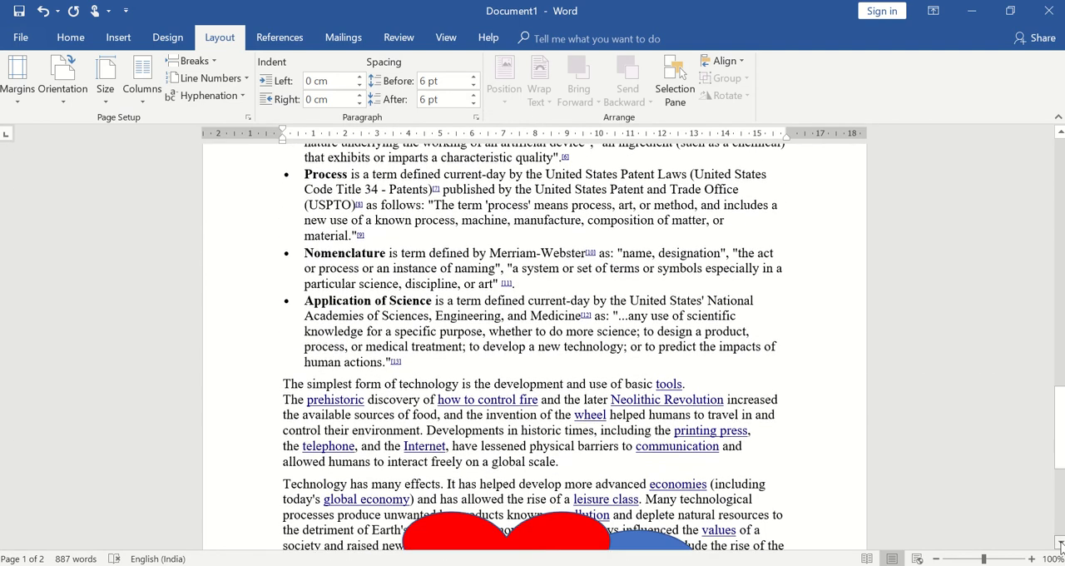
pyautogui.click(1060, 542)
pyautogui.click(1060, 542)
pyautogui.click(1060, 542)
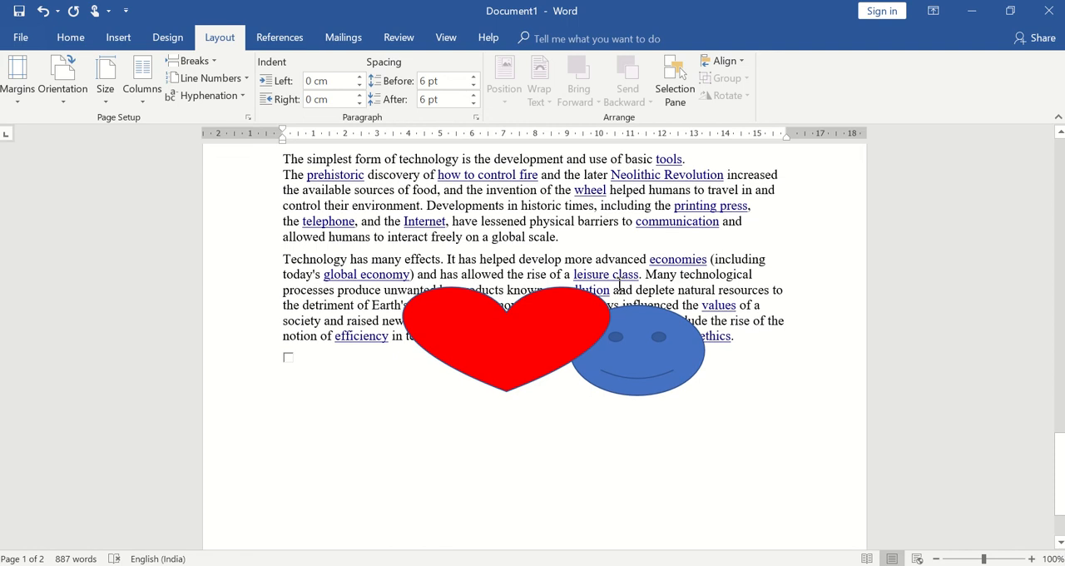
pyautogui.click(473, 348)
pyautogui.click(642, 350)
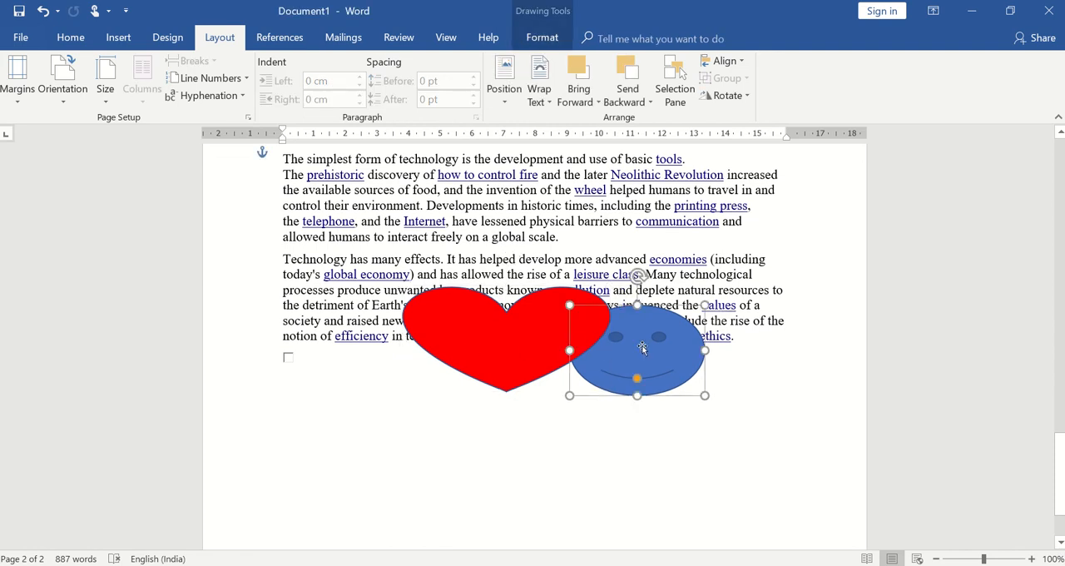
pyautogui.click(503, 97)
pyautogui.click(790, 206)
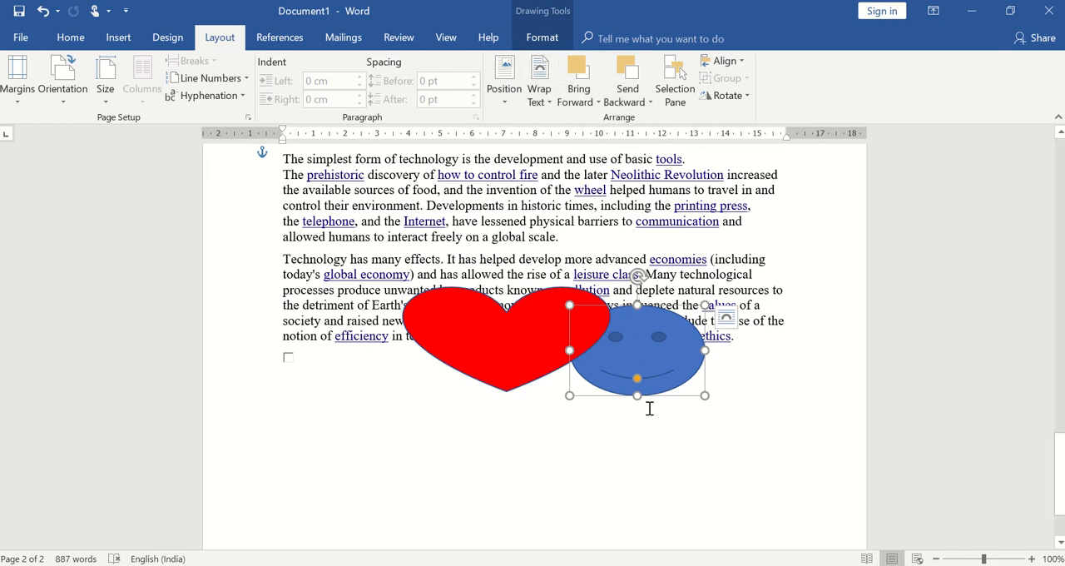
pyautogui.click(639, 472)
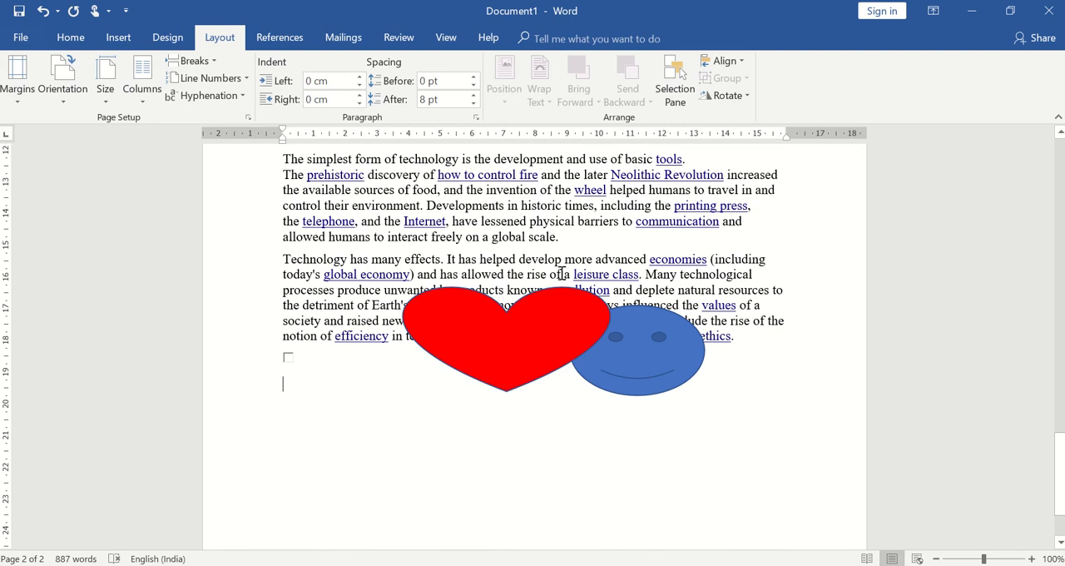
# Step: Send the red heart to the back and place it behind the text
pyautogui.click(506, 350)
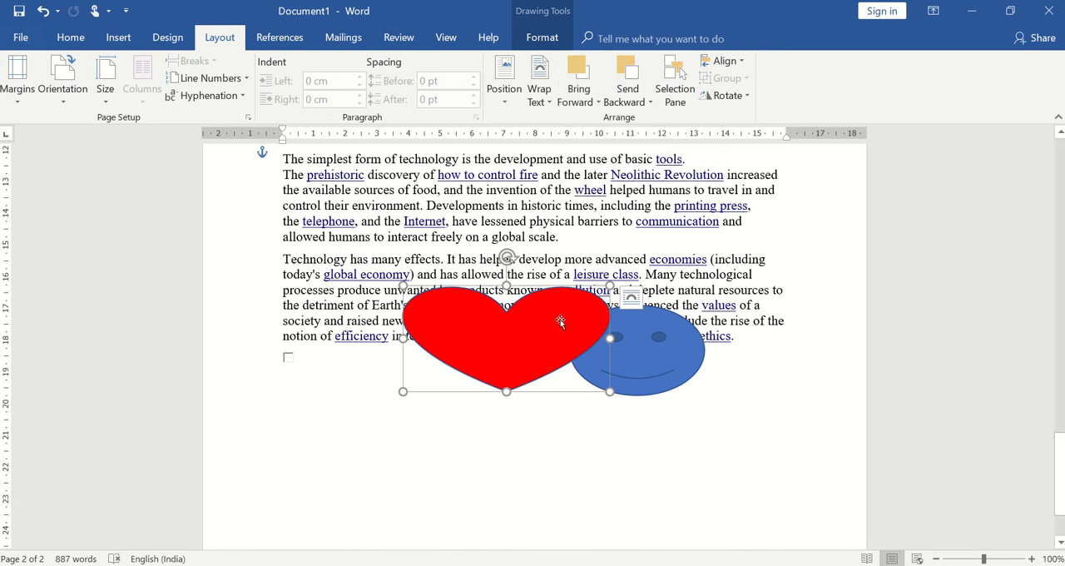
pyautogui.click(630, 101)
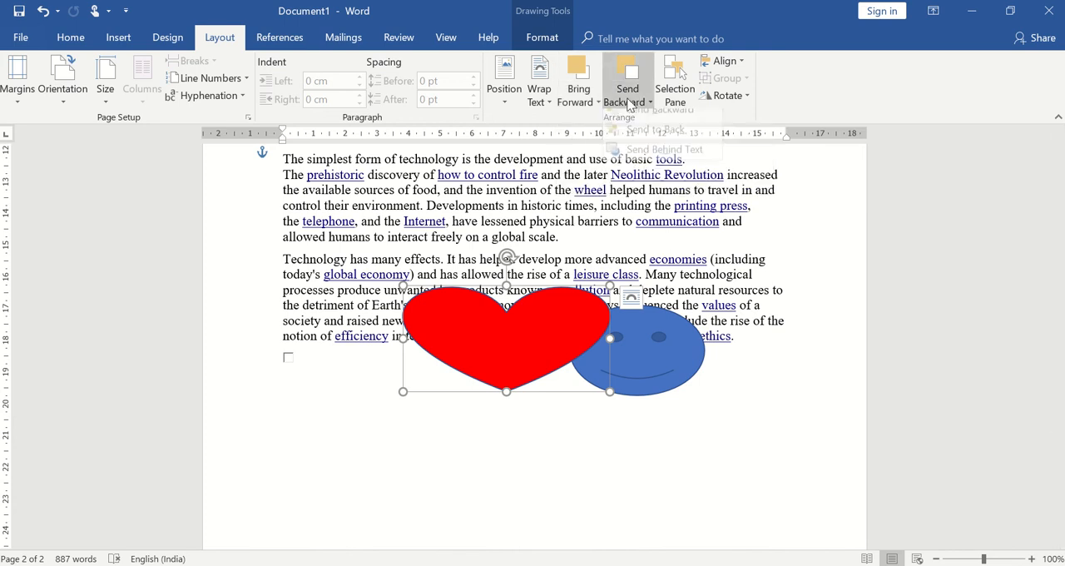
pyautogui.click(653, 139)
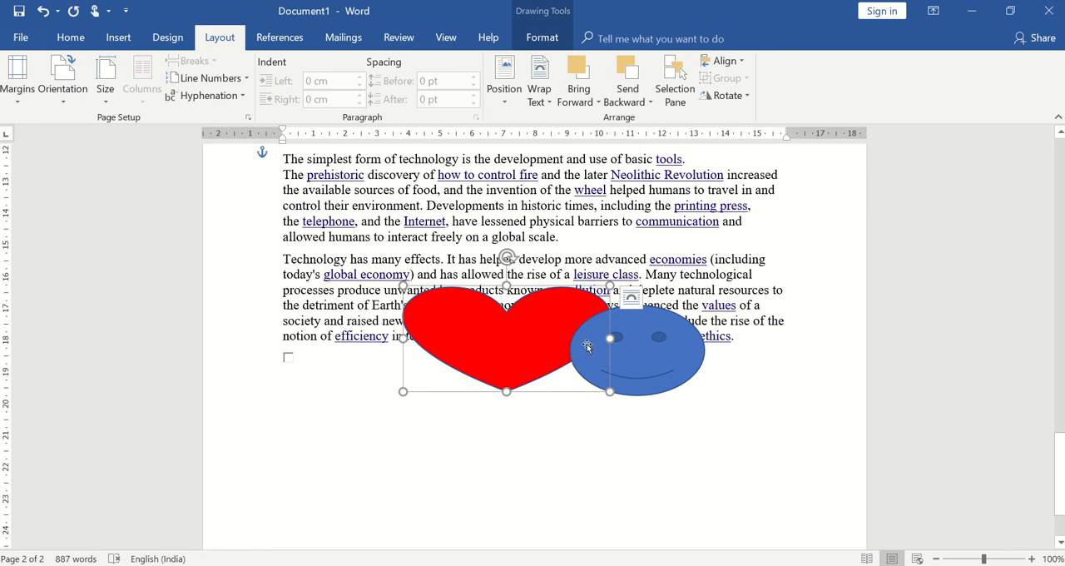
pyautogui.click(626, 108)
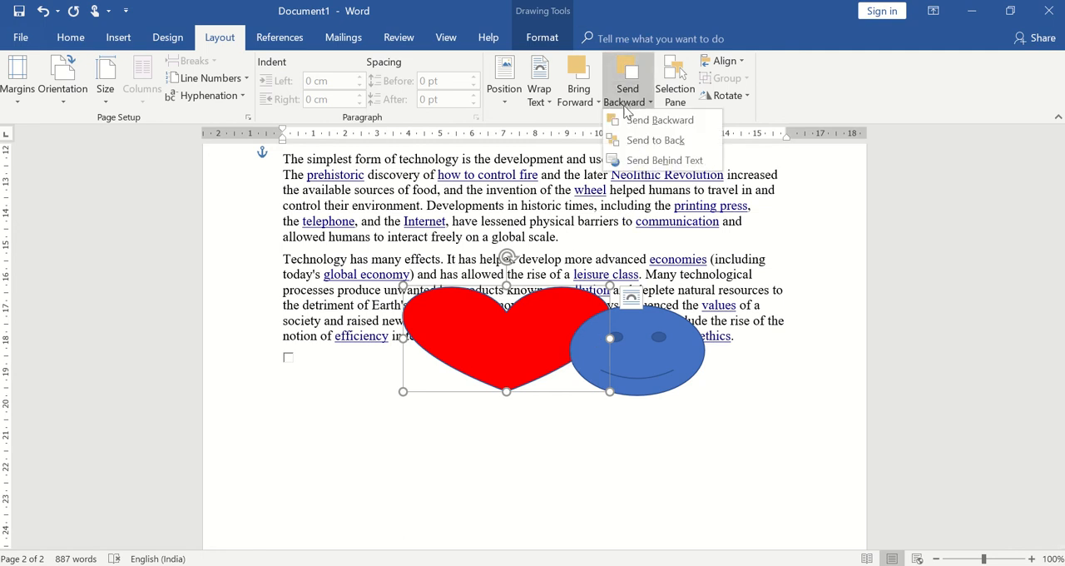
pyautogui.click(646, 161)
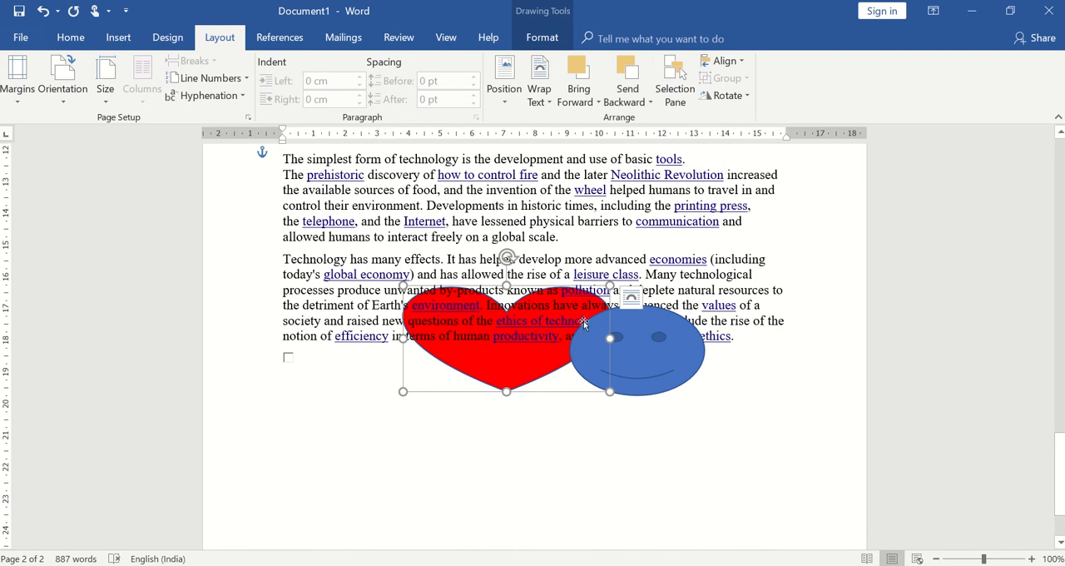
# Step: Bring the red heart in front of the text and to the front of the smiley
pyautogui.click(582, 103)
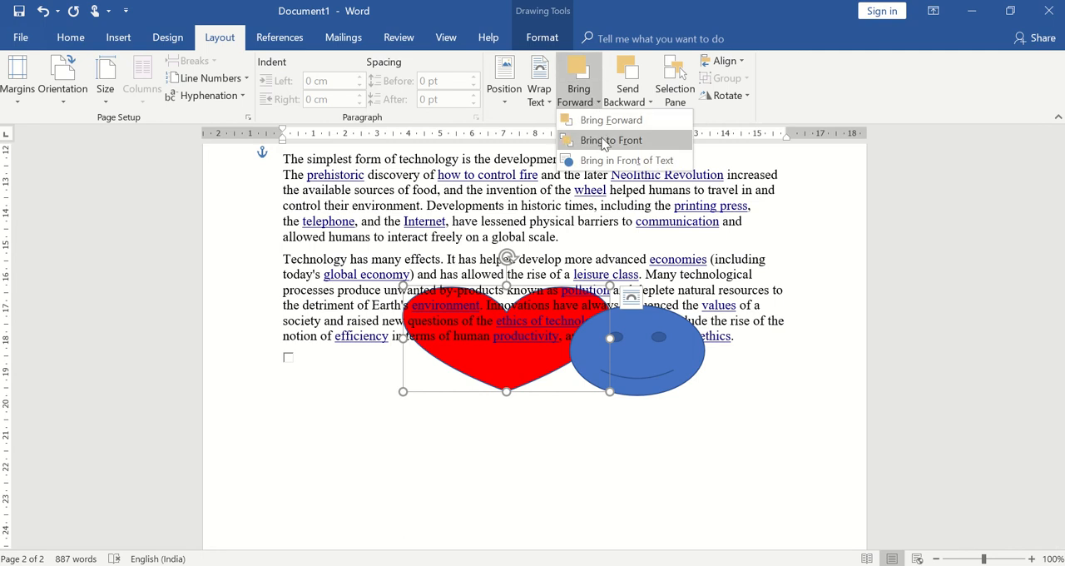
pyautogui.click(604, 142)
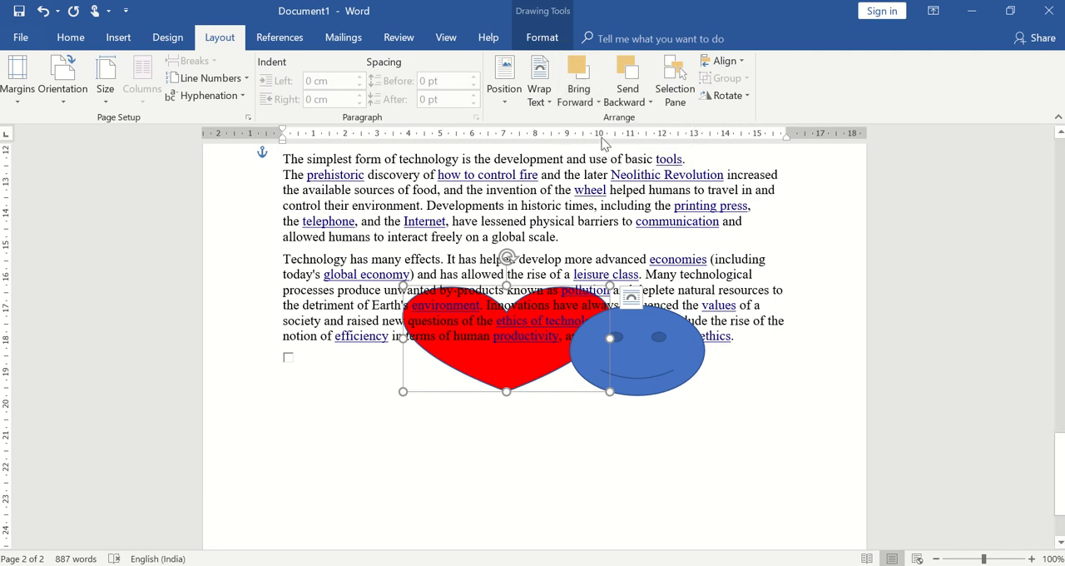
pyautogui.click(580, 102)
pyautogui.click(597, 162)
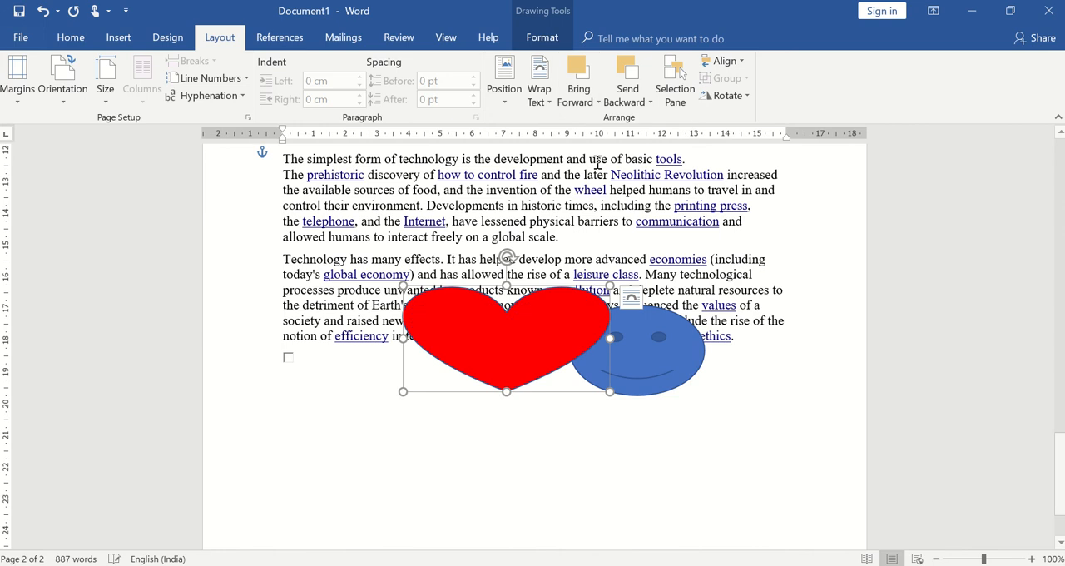
pyautogui.click(587, 102)
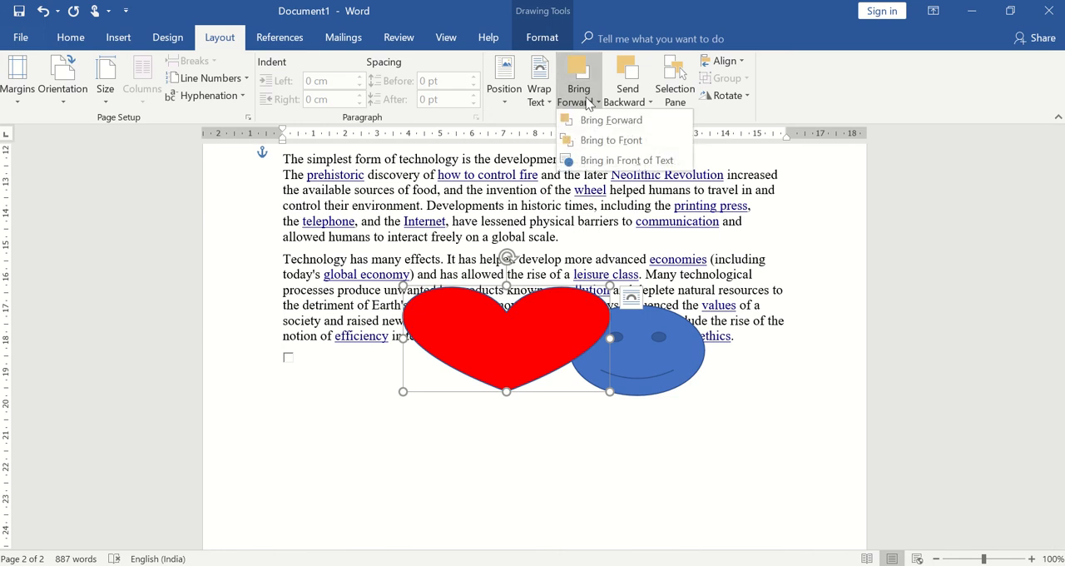
pyautogui.click(602, 139)
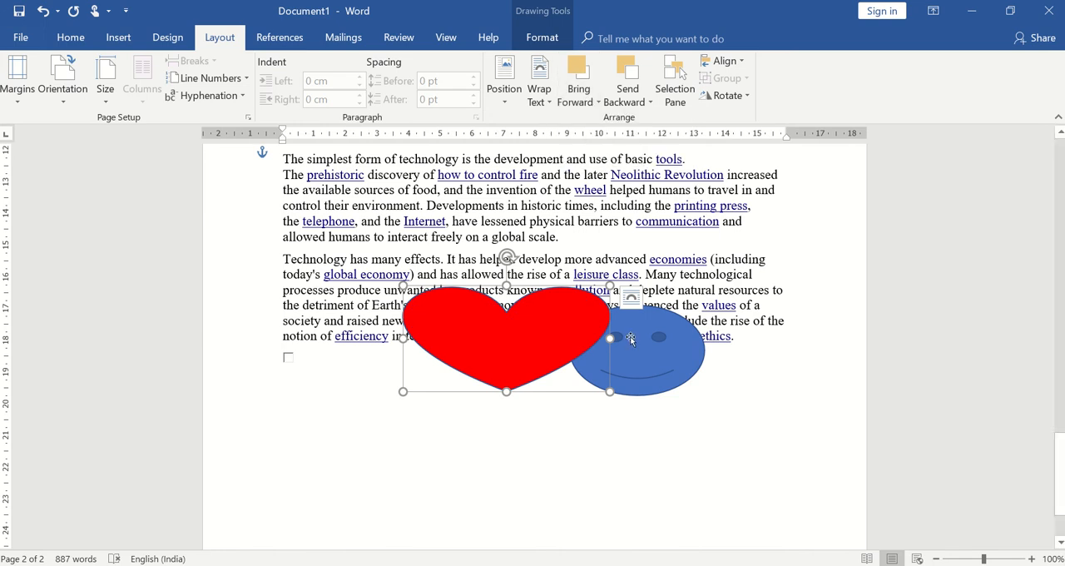
# Step: Bring the blue smiley forward over the heart and to the front of all shapes
pyautogui.click(628, 340)
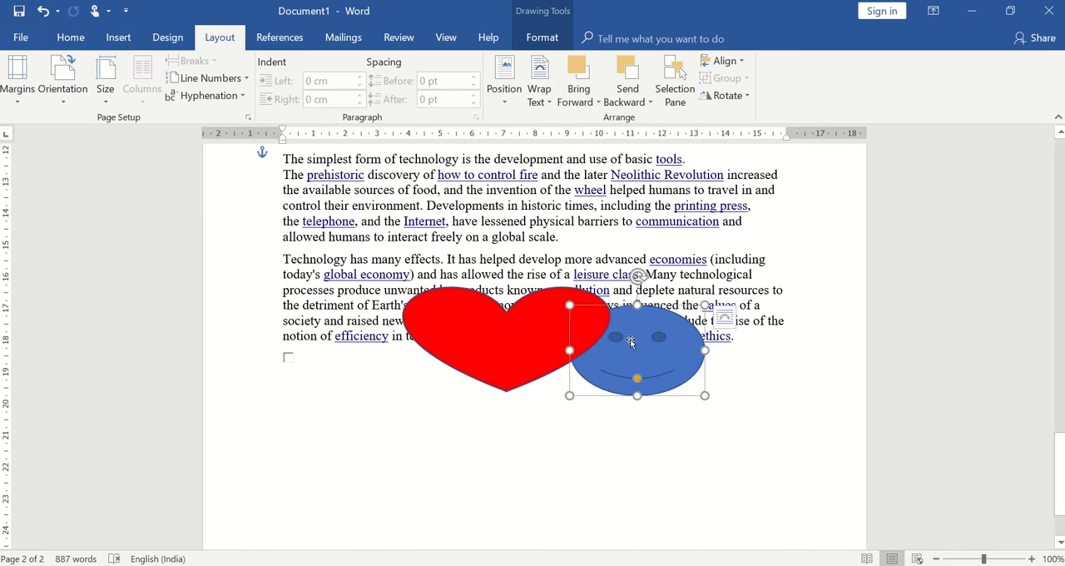
pyautogui.click(585, 100)
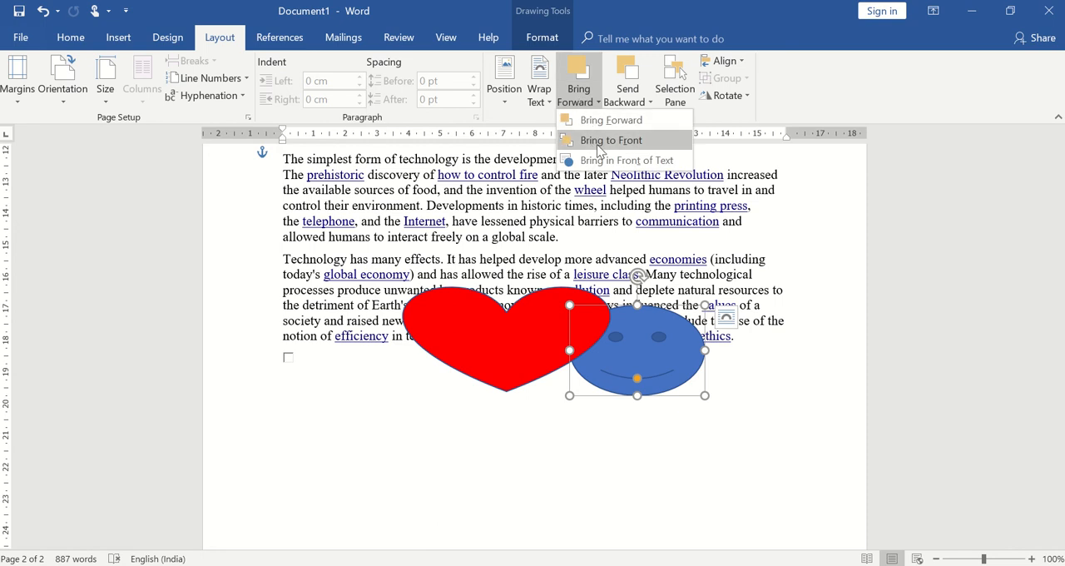
pyautogui.click(601, 122)
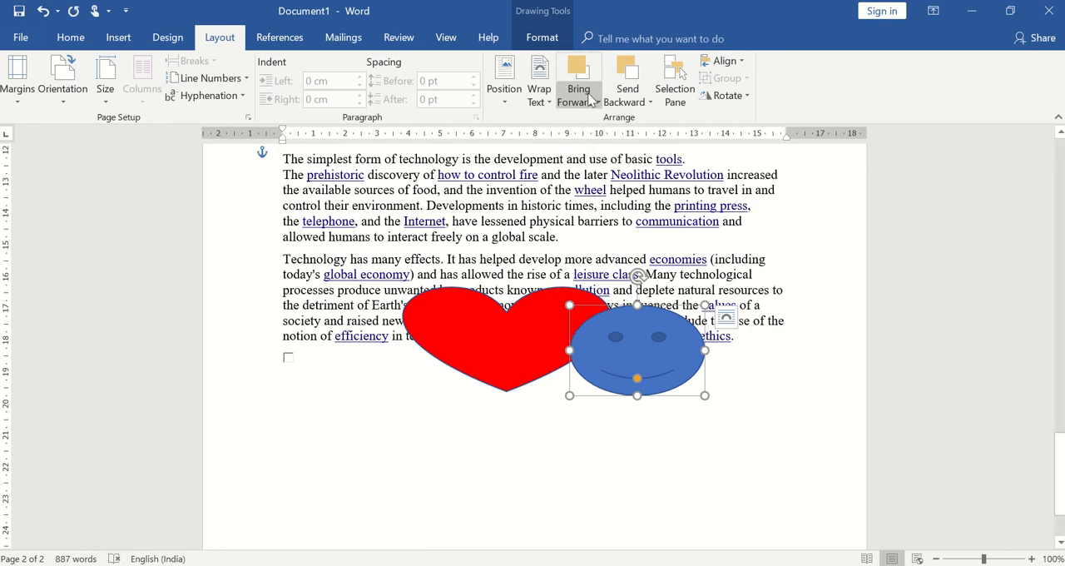
pyautogui.click(593, 102)
pyautogui.click(596, 142)
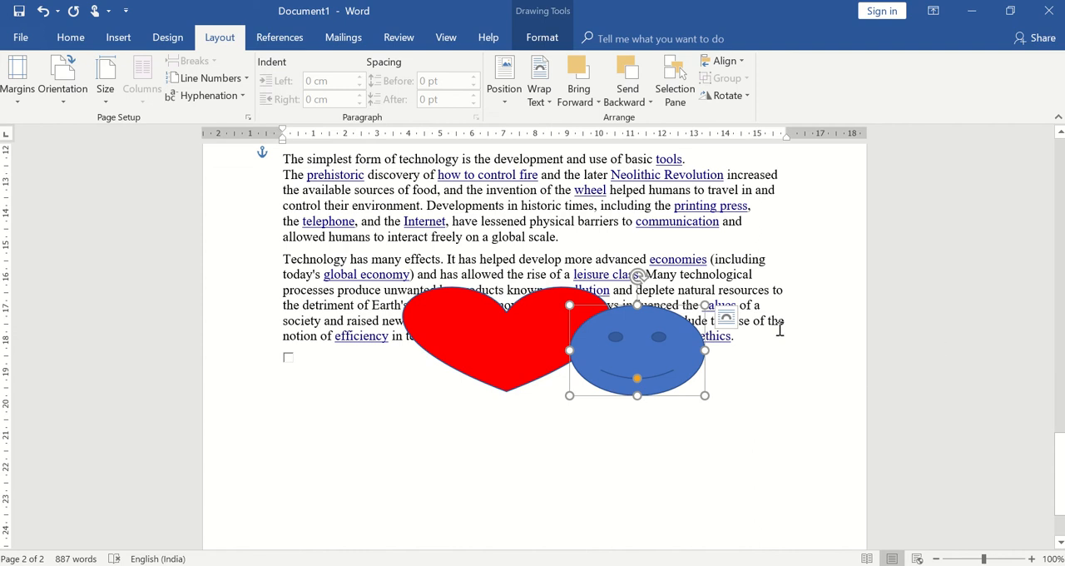
# Step: Move the red heart up over the "simplest form of technology" paragraph and send it behind the text
pyautogui.moveTo(491, 337); pyautogui.dragTo(442, 230)
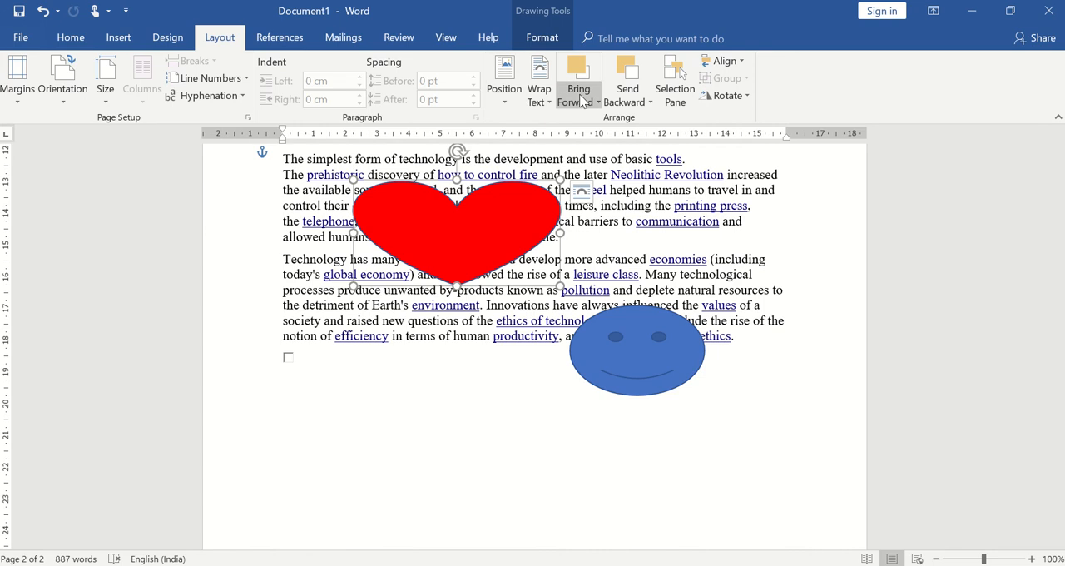
pyautogui.click(579, 100)
pyautogui.click(629, 98)
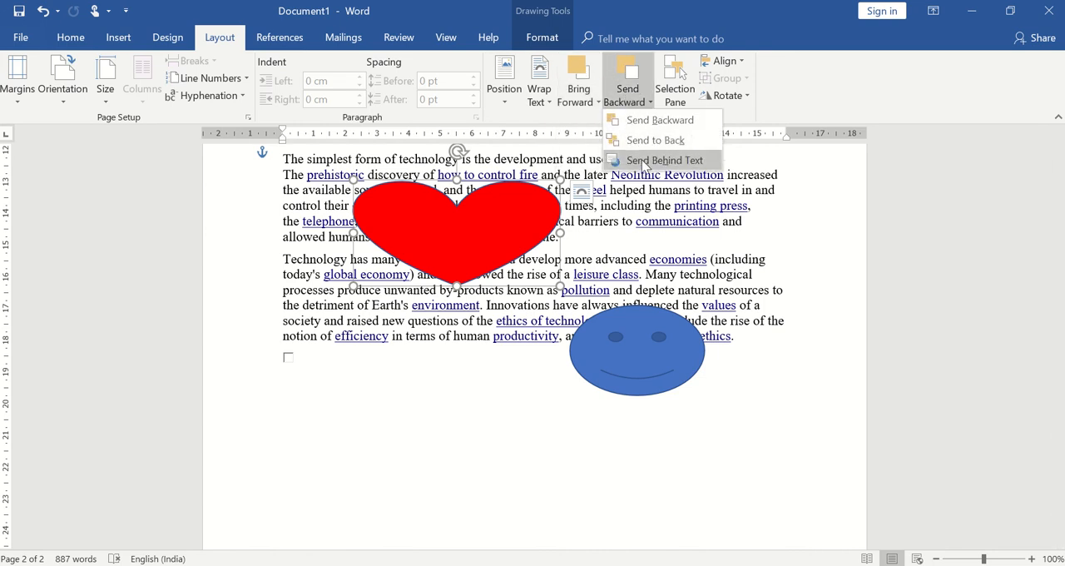
pyautogui.click(644, 161)
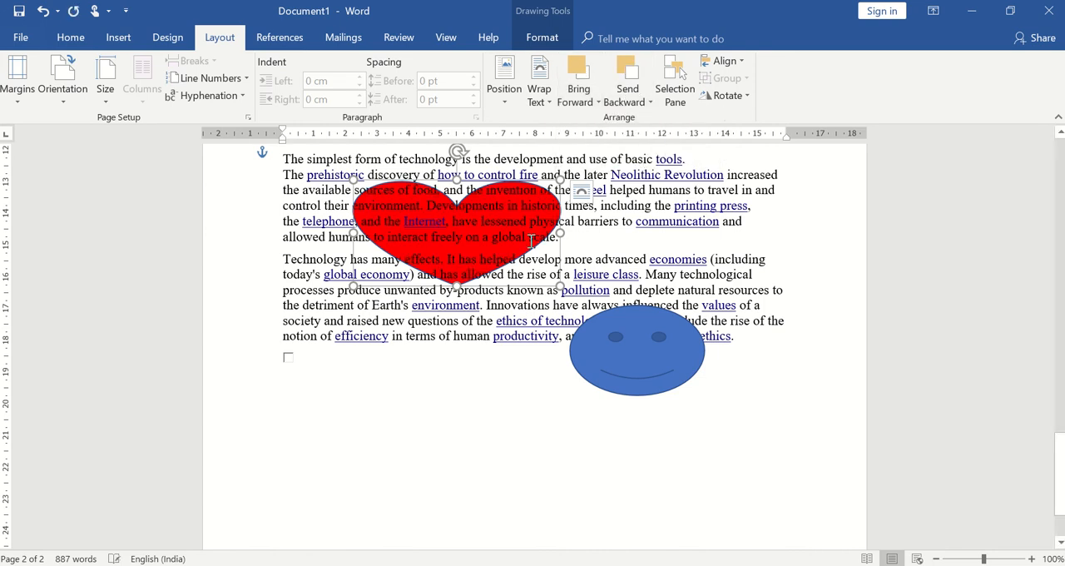
pyautogui.click(620, 264)
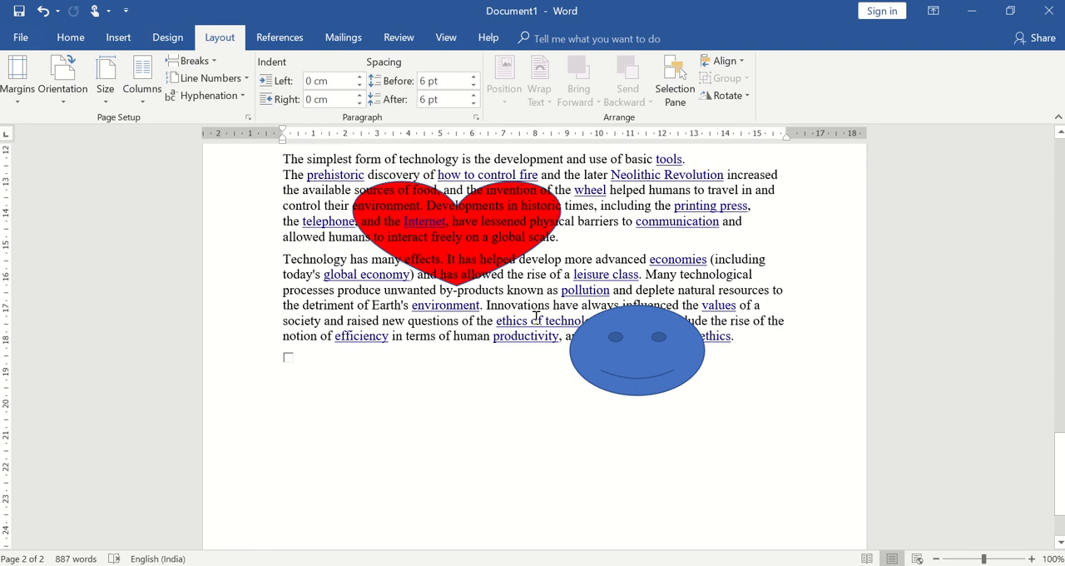
pyautogui.click(414, 222)
# Step: Move the blue smiley up over the "Technology has many effects" paragraph and position it at the page's top left with square text wrapping
pyautogui.click(663, 348)
pyautogui.moveTo(663, 348); pyautogui.dragTo(667, 268)
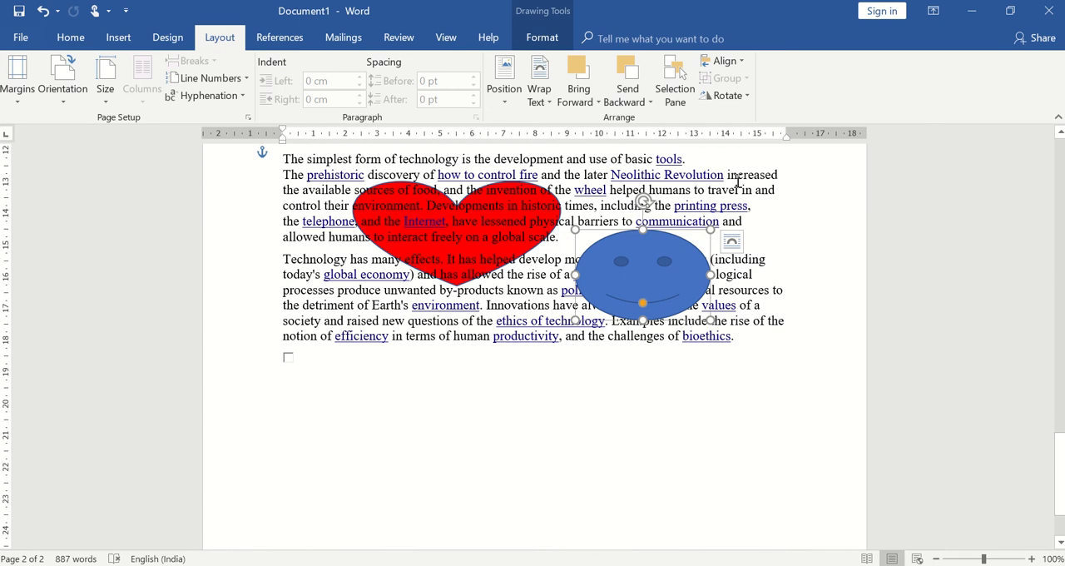
pyautogui.click(510, 103)
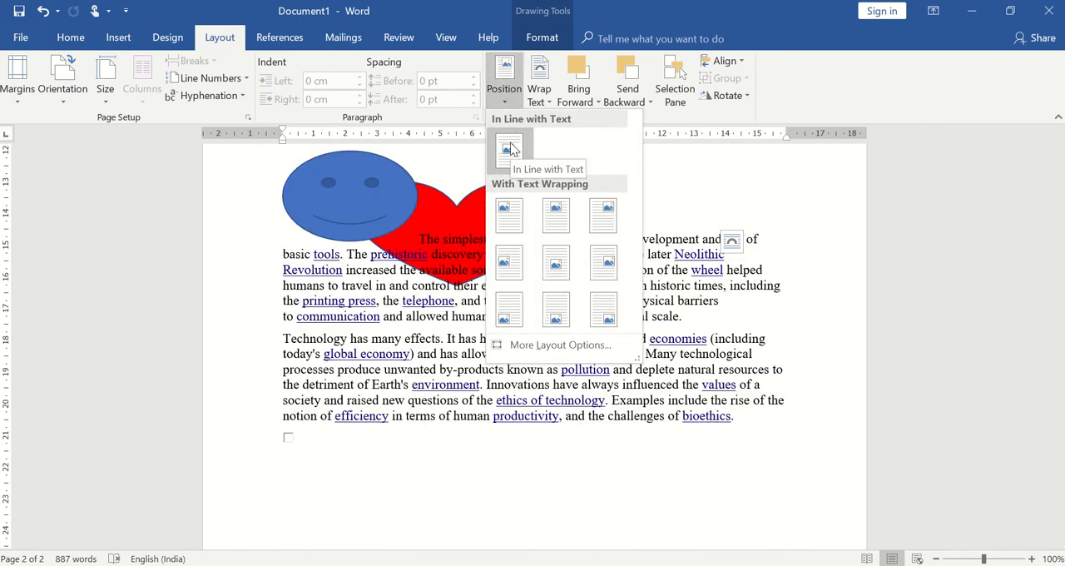
pyautogui.click(765, 476)
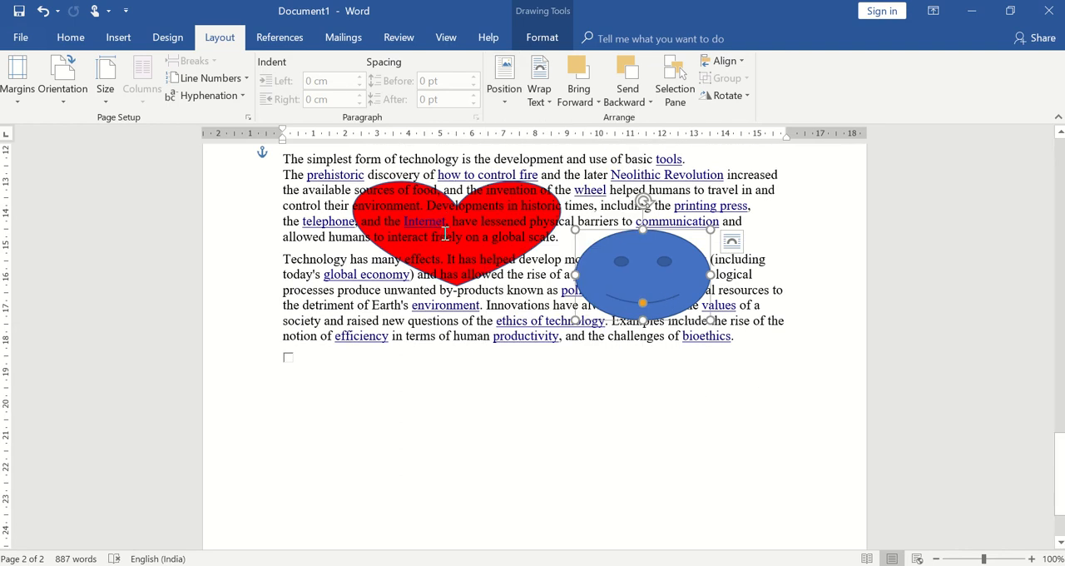
pyautogui.click(508, 99)
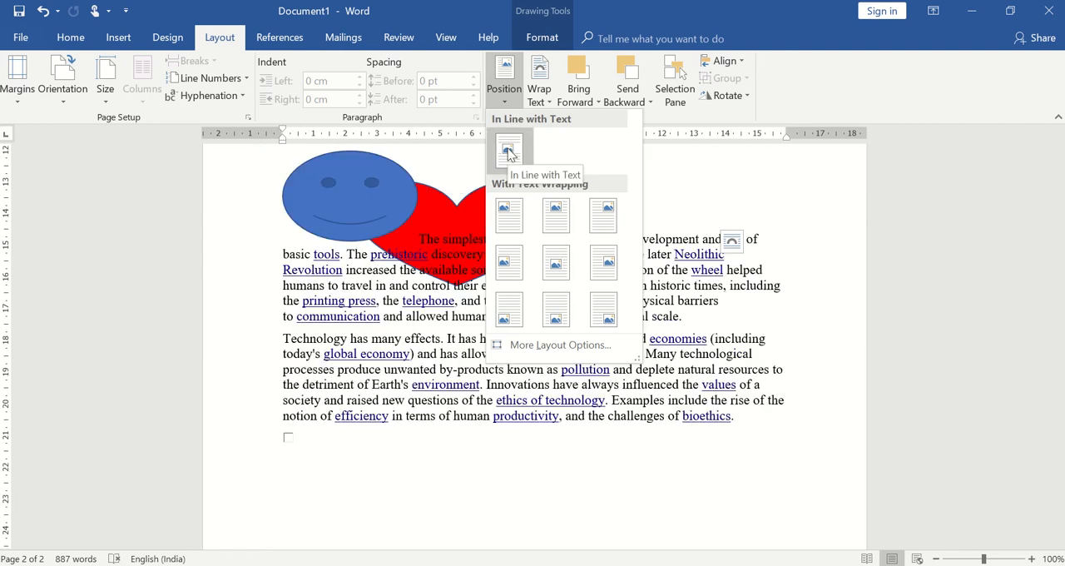
pyautogui.click(509, 213)
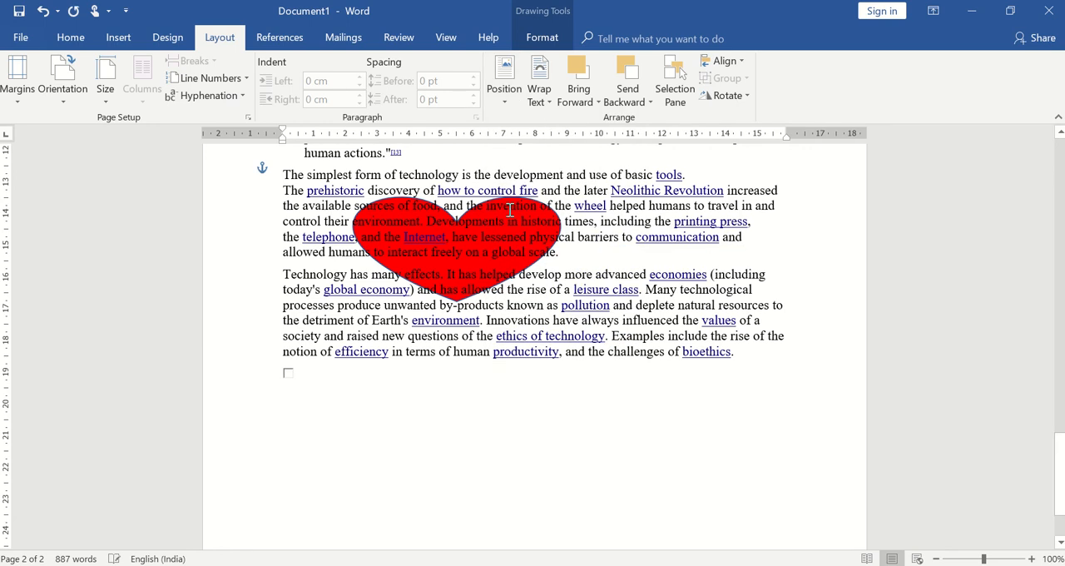
pyautogui.click(1059, 132)
pyautogui.scroll(3, 1060, 143)
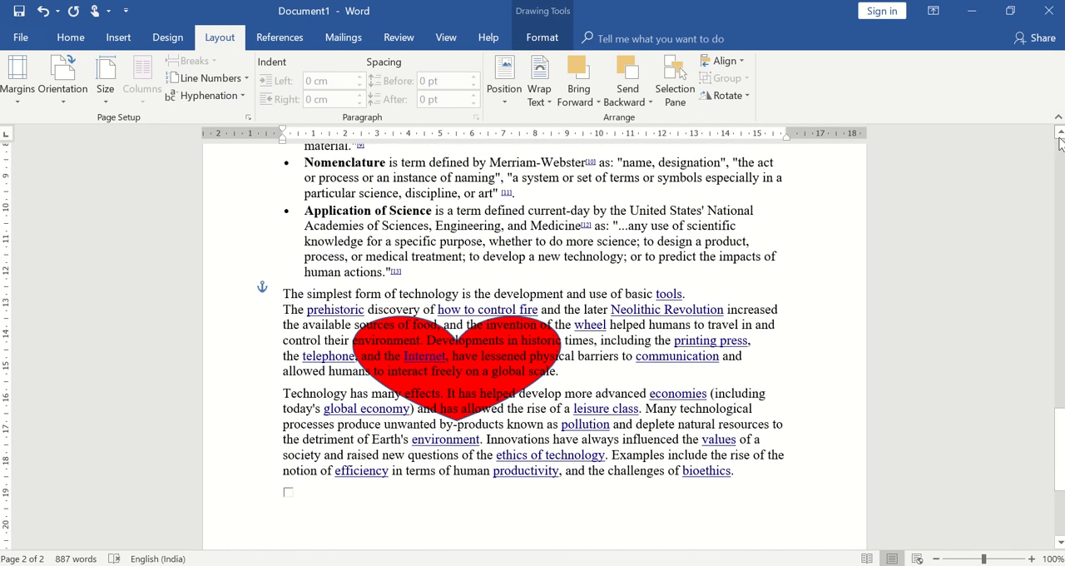
pyautogui.scroll(3, 1060, 143)
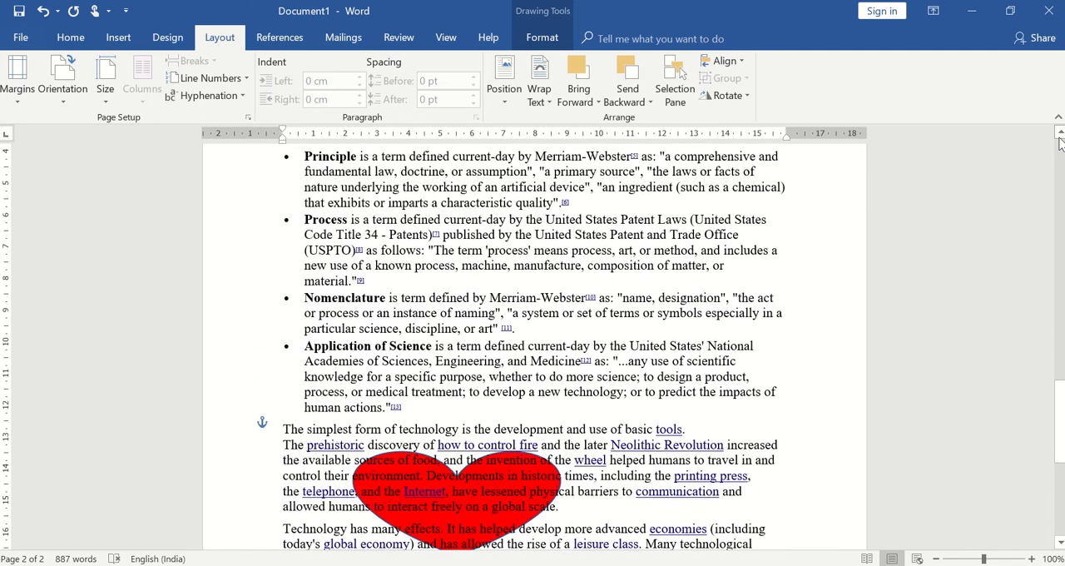
pyautogui.scroll(3, 1059, 143)
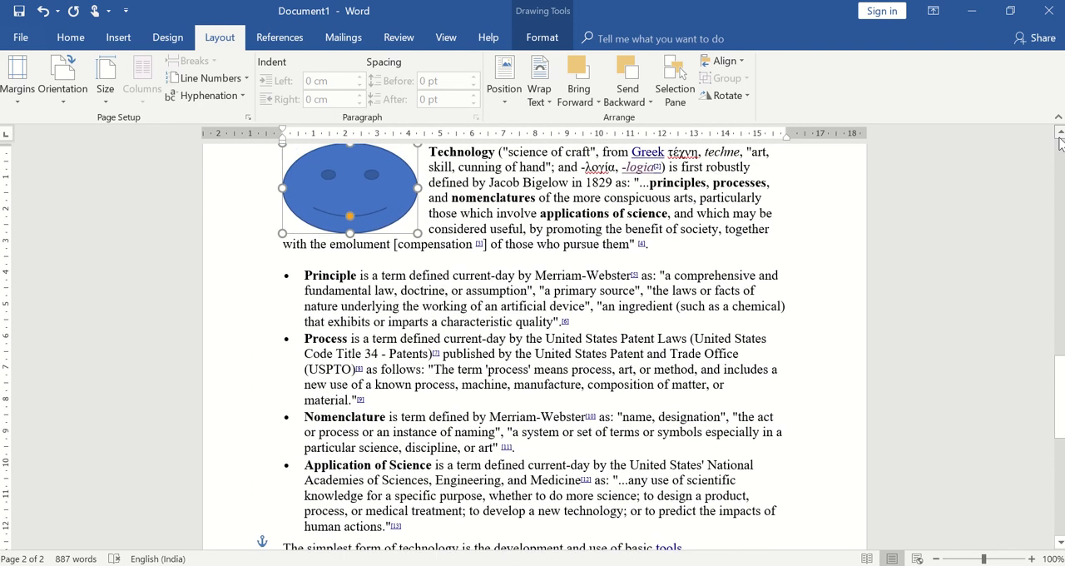
pyautogui.scroll(1, 1060, 144)
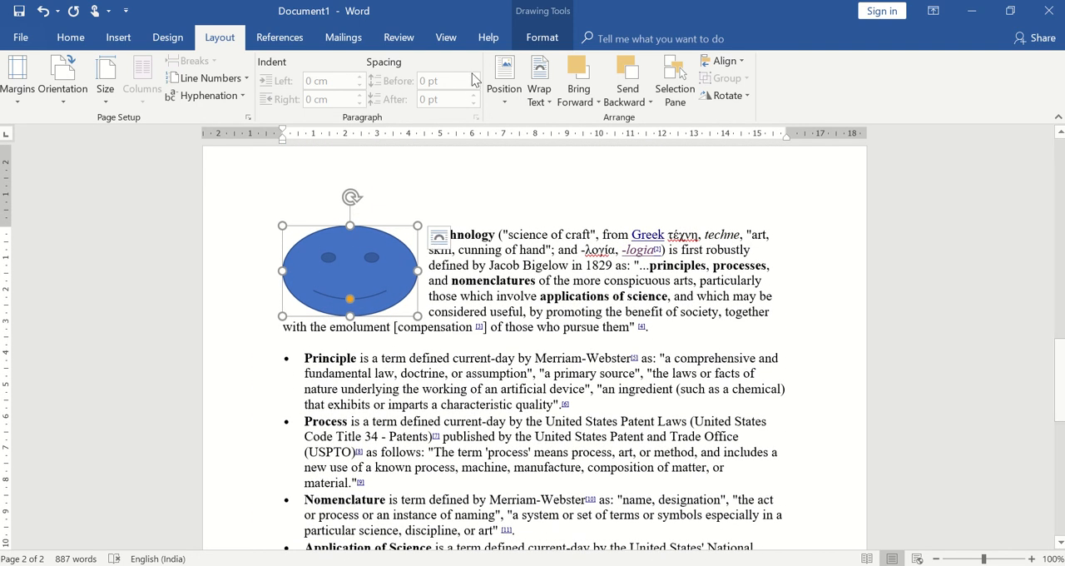
# Step: Set the blue smiley's text wrapping to Square
pyautogui.click(506, 101)
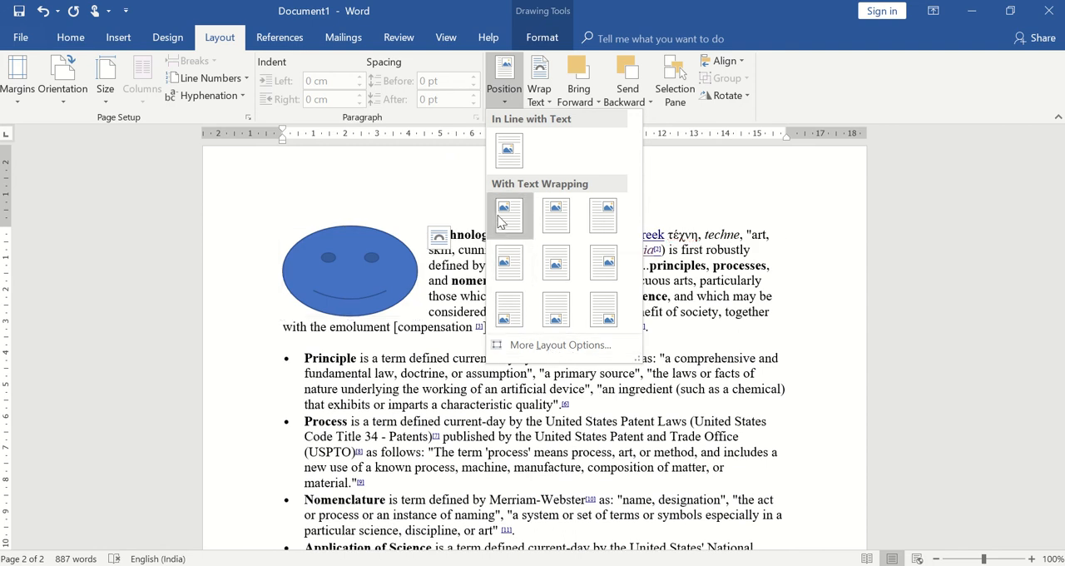
pyautogui.click(784, 260)
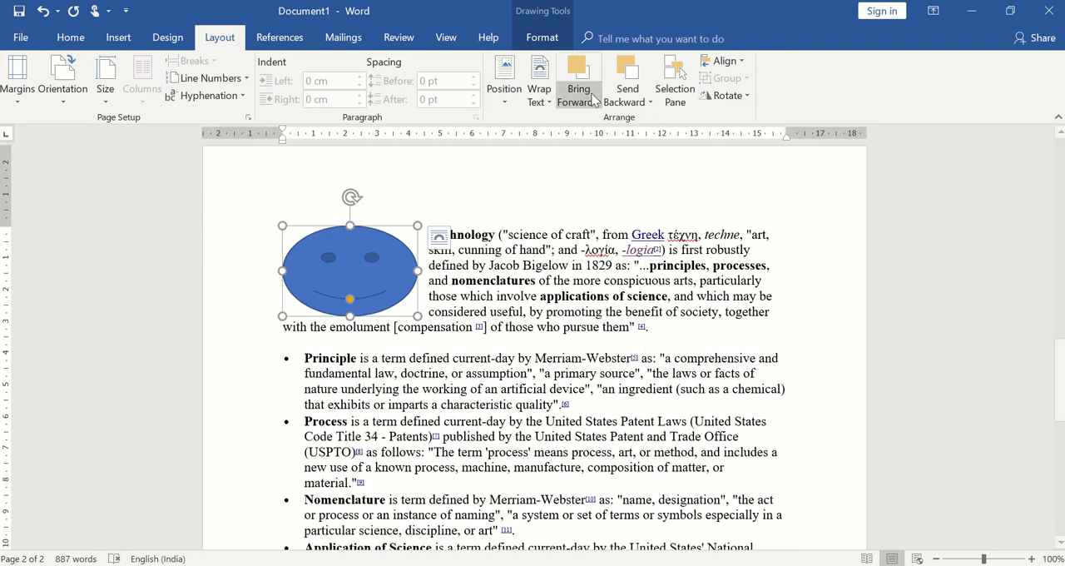
pyautogui.click(537, 96)
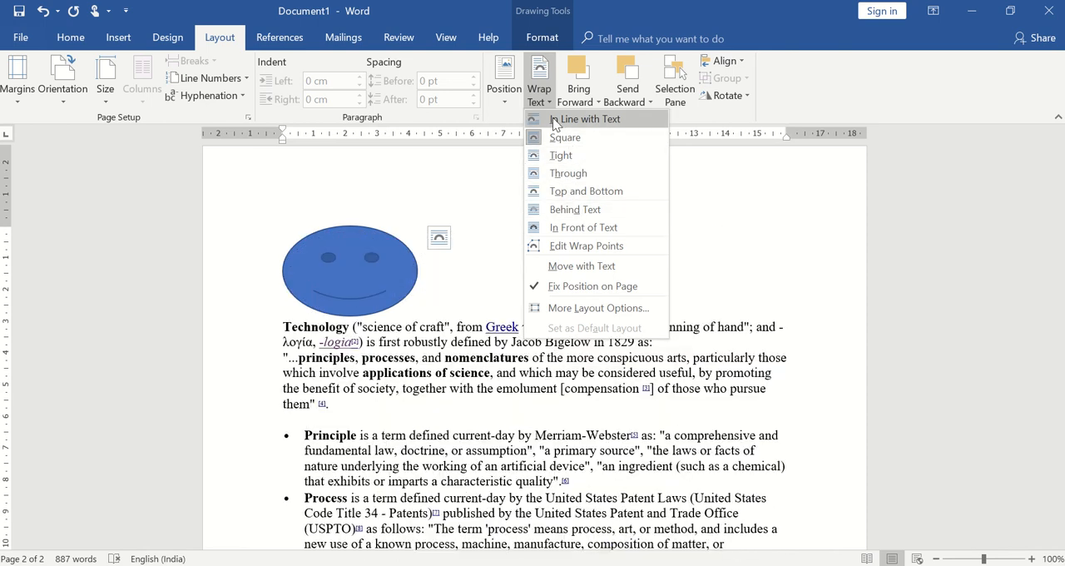
pyautogui.click(558, 137)
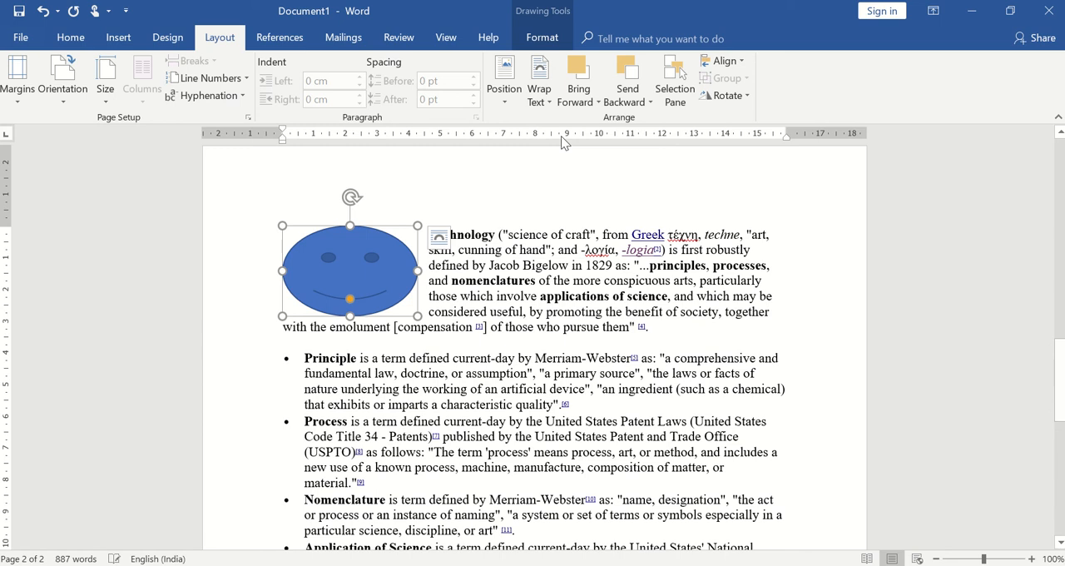
# Step: Show the list of objects in the Selection pane and select the heart and the smiley face from it in turn
pyautogui.click(740, 224)
pyautogui.click(687, 101)
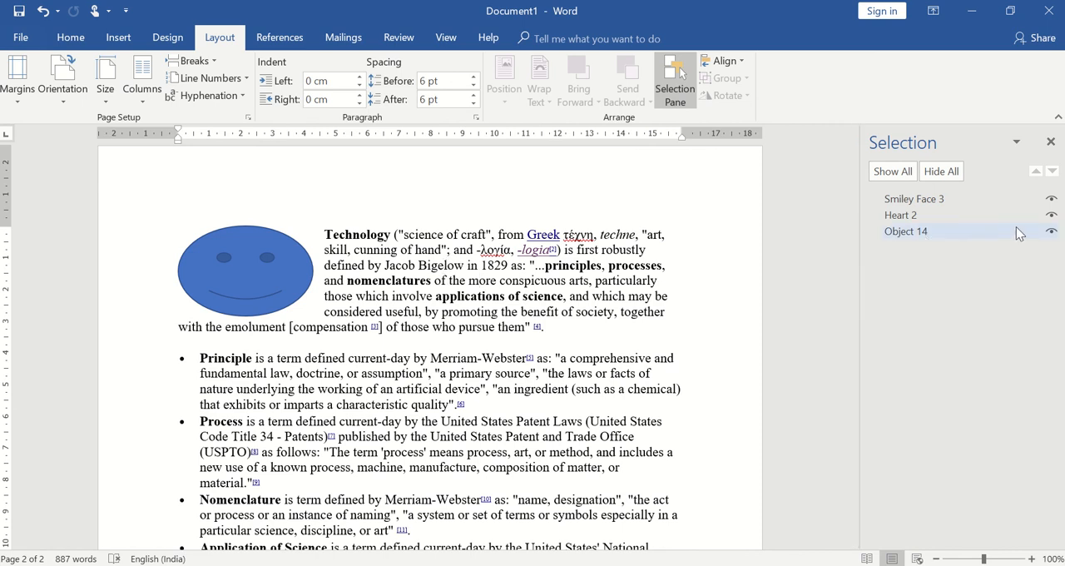
pyautogui.click(907, 215)
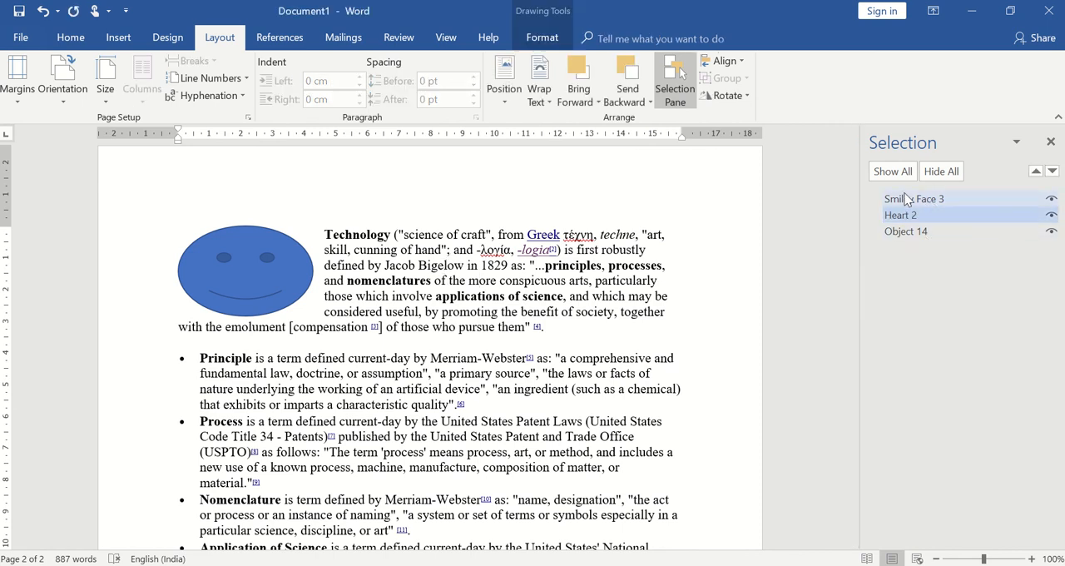
pyautogui.click(907, 200)
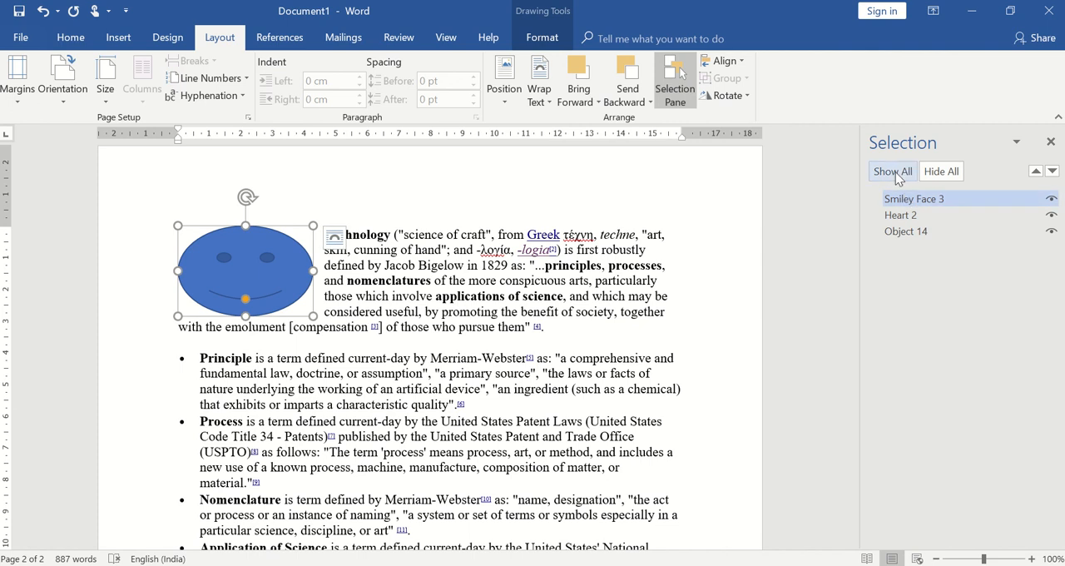
# Step: Hide all shapes in the document and show them all again
pyautogui.click(943, 173)
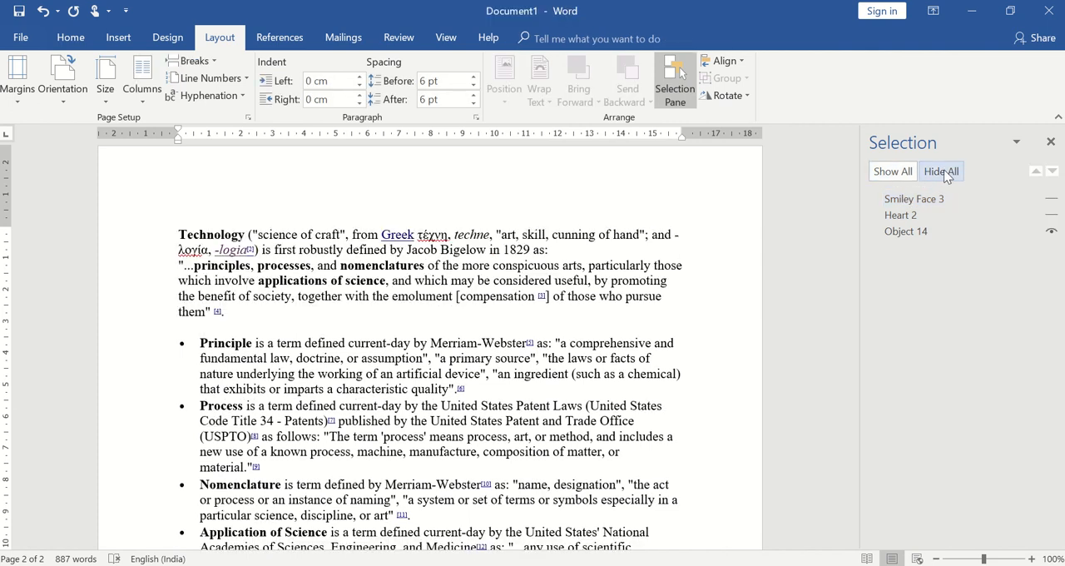
pyautogui.click(876, 173)
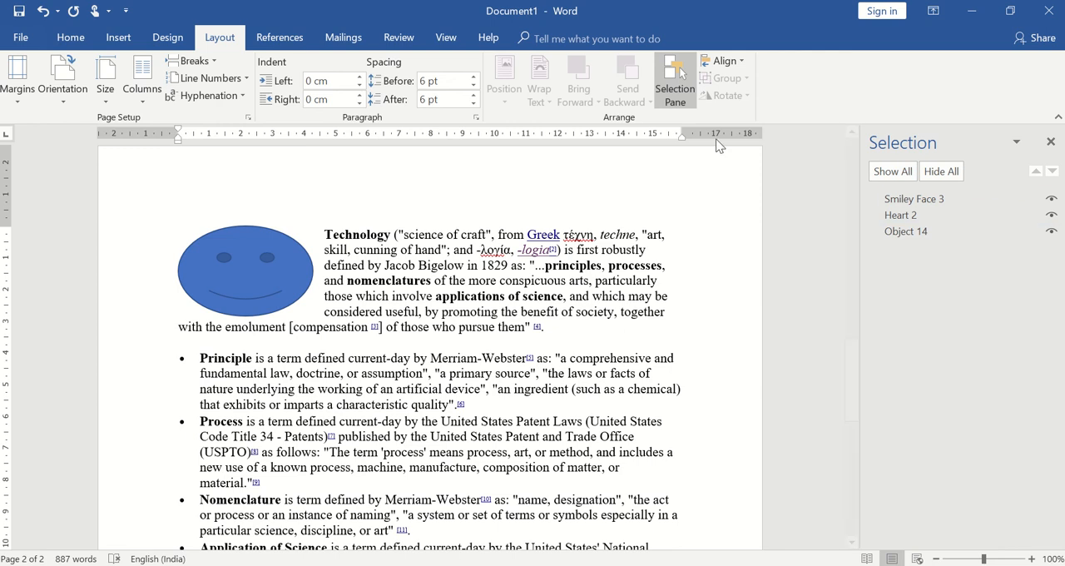
# Step: Switch the object alignment reference to Align to Page and back to Align to Margin
pyautogui.click(736, 63)
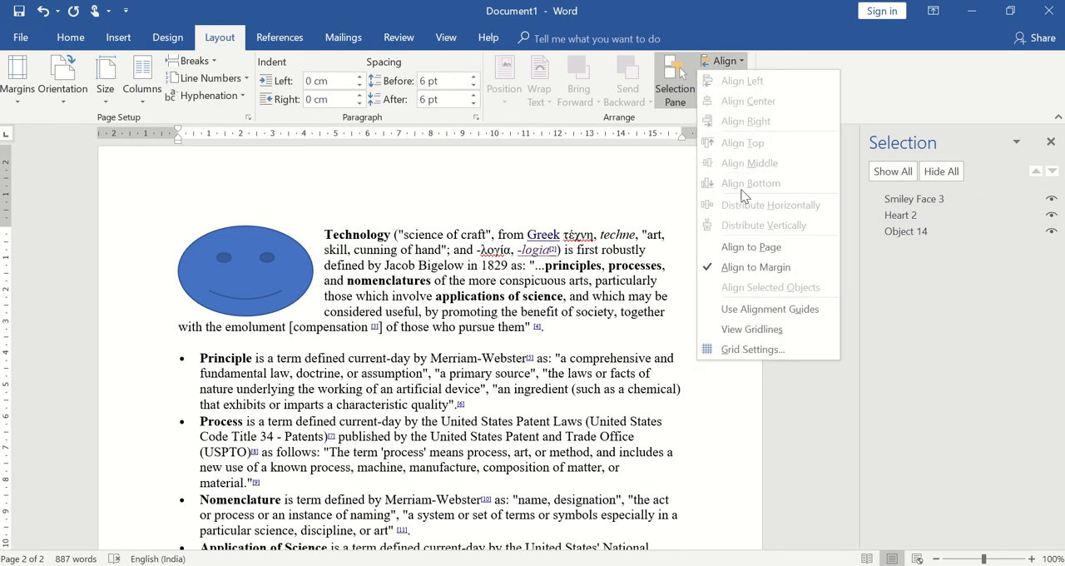
pyautogui.click(743, 250)
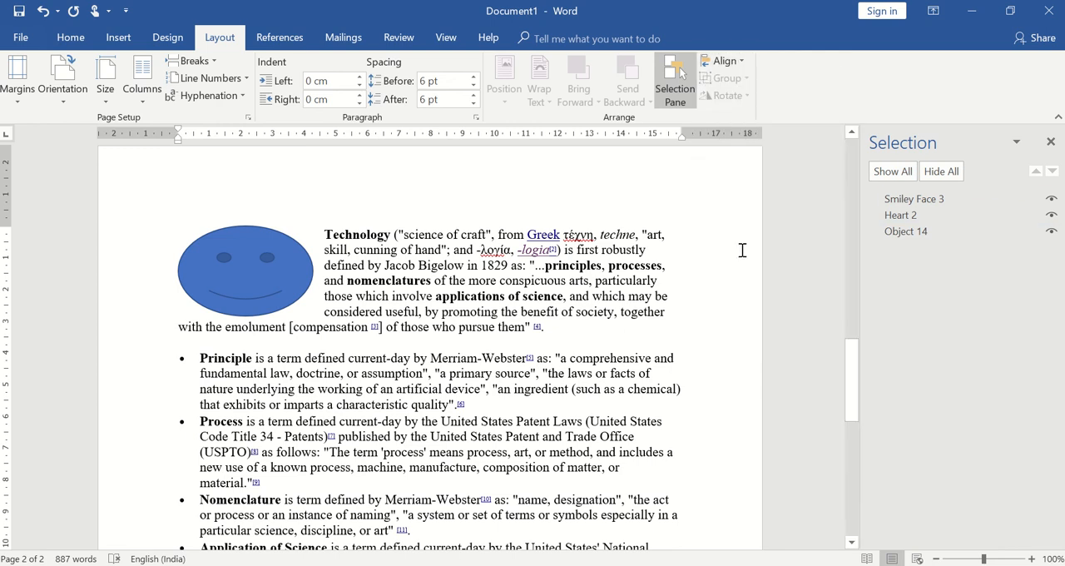
pyautogui.click(735, 59)
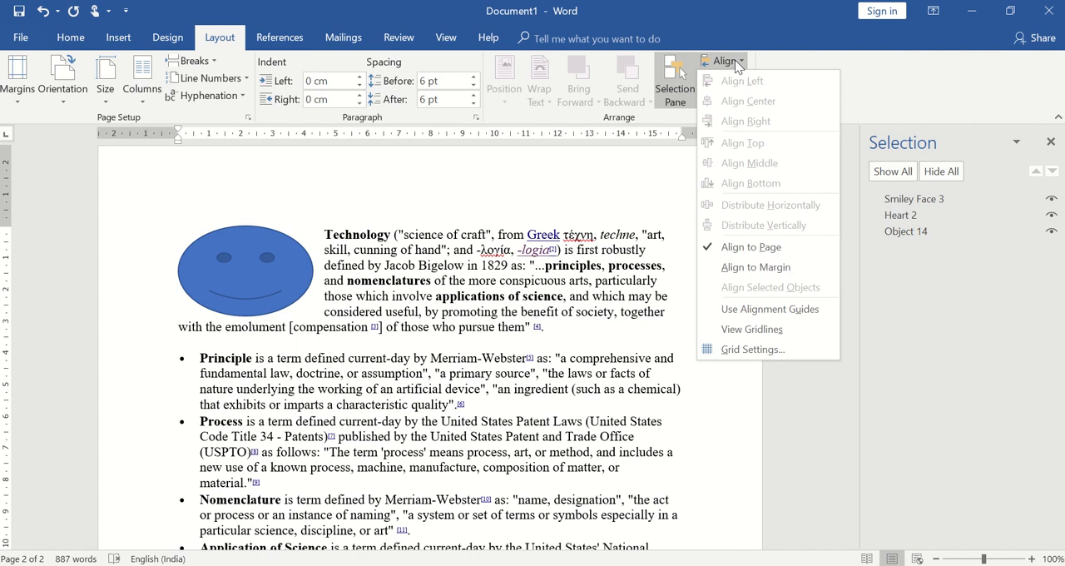
pyautogui.click(750, 268)
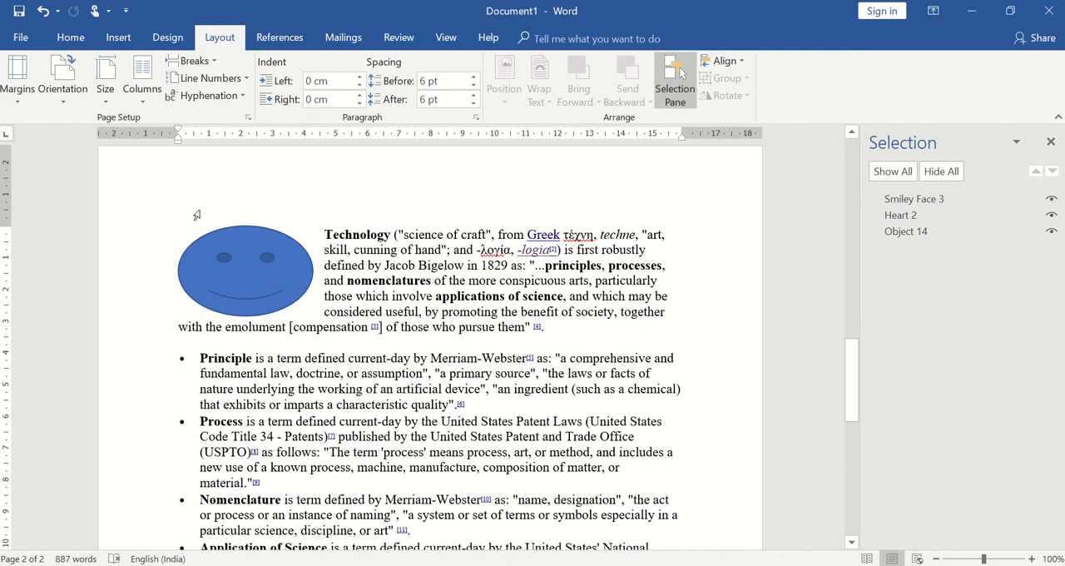
pyautogui.click(65, 99)
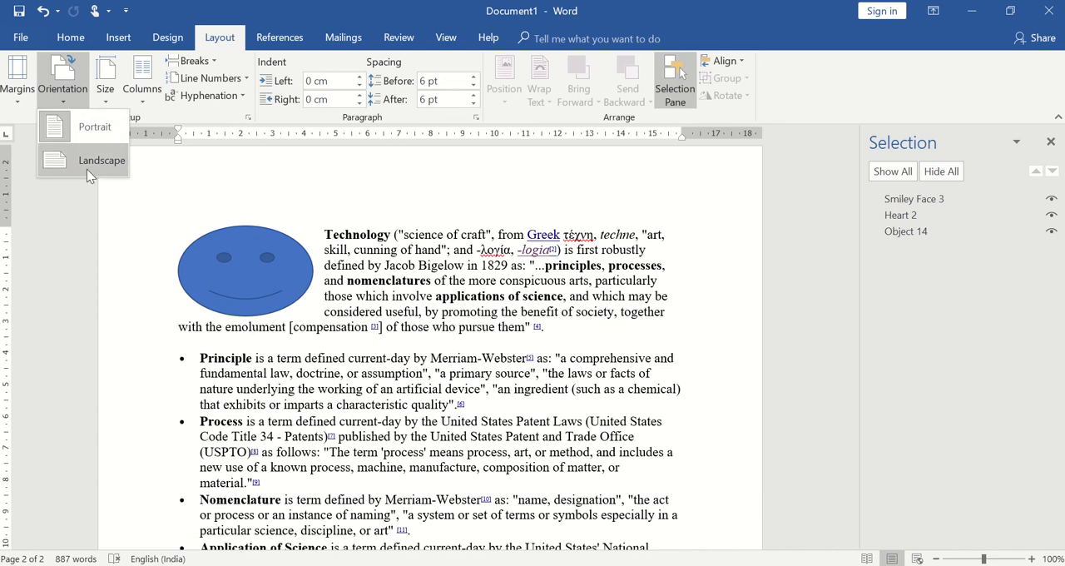
pyautogui.click(104, 93)
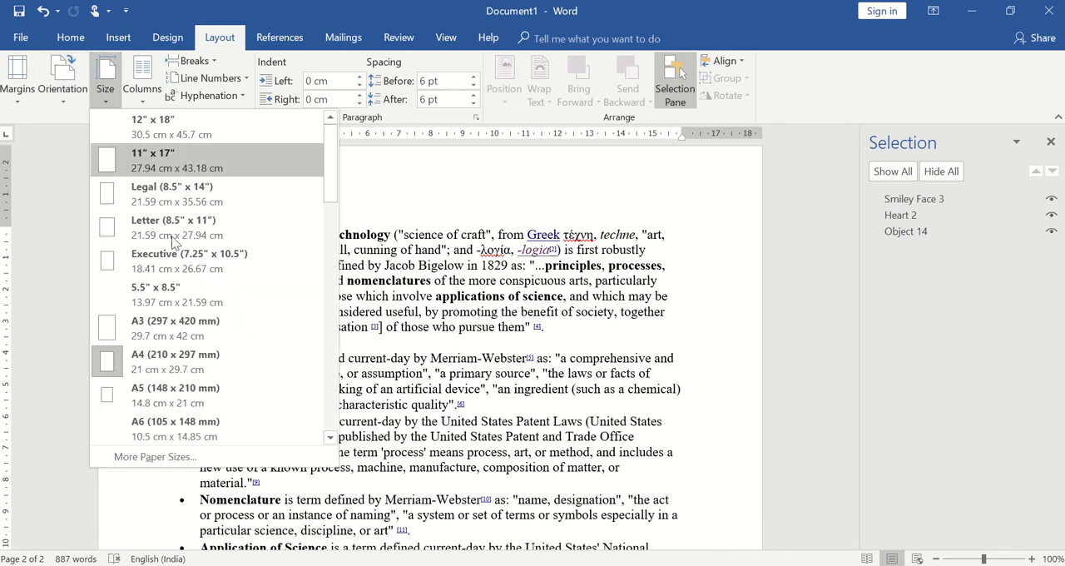
pyautogui.click(13, 222)
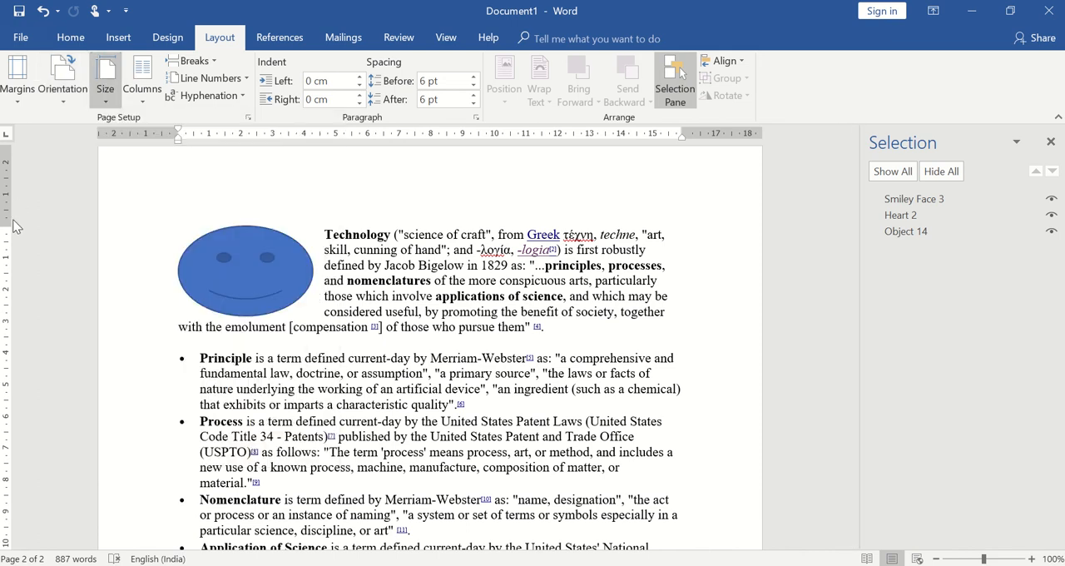